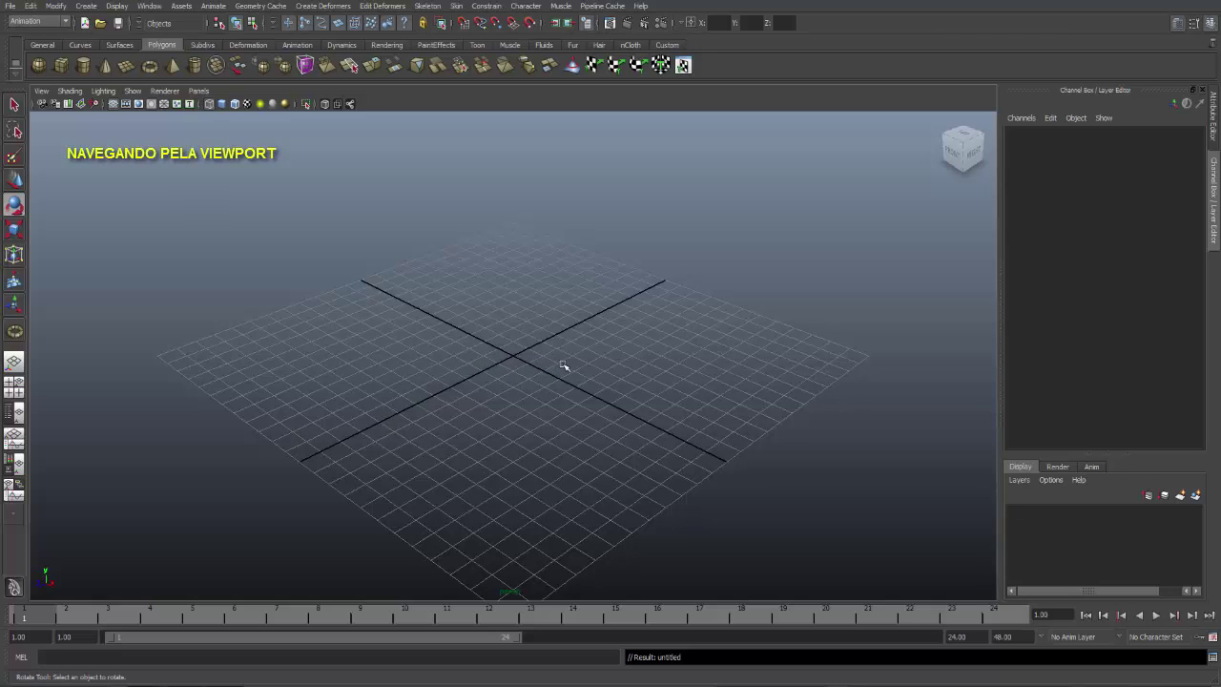
Tumble the camera with Alt+left-drag to view the empty grid from a new angle
key("alt")
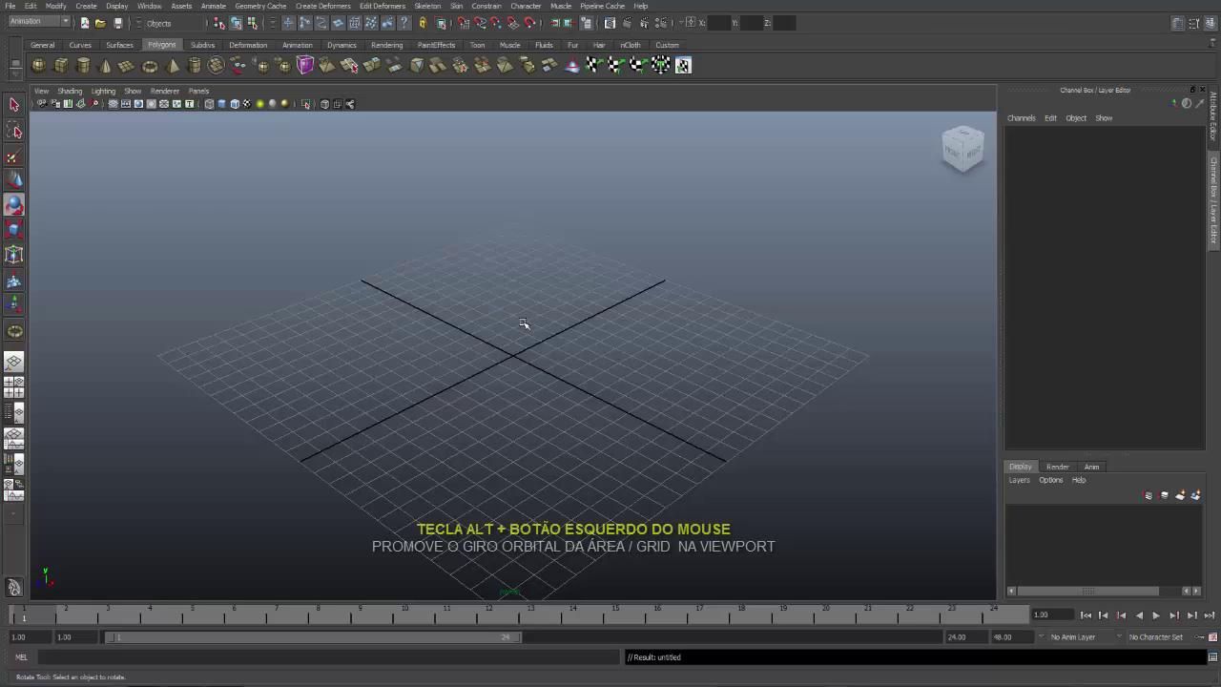
key("alt")
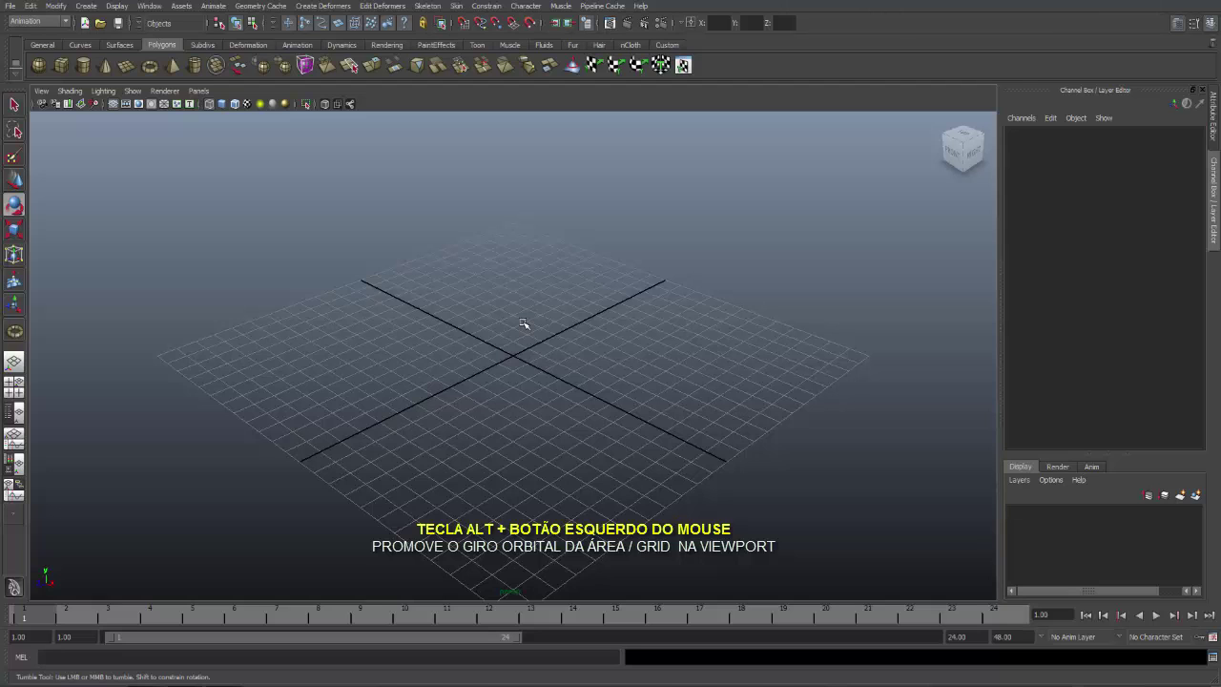
mouse_move(509, 324)
left_mouse_down("alt")
mouse_move(589, 237)
mouse_move(621, 270)
mouse_move(621, 305)
mouse_move(545, 333)
mouse_move(509, 294)
mouse_move(548, 248)
mouse_move(643, 267)
mouse_move(659, 316)
mouse_move(629, 344)
mouse_move(589, 343)
mouse_move(525, 310)
left_mouse_up("alt")
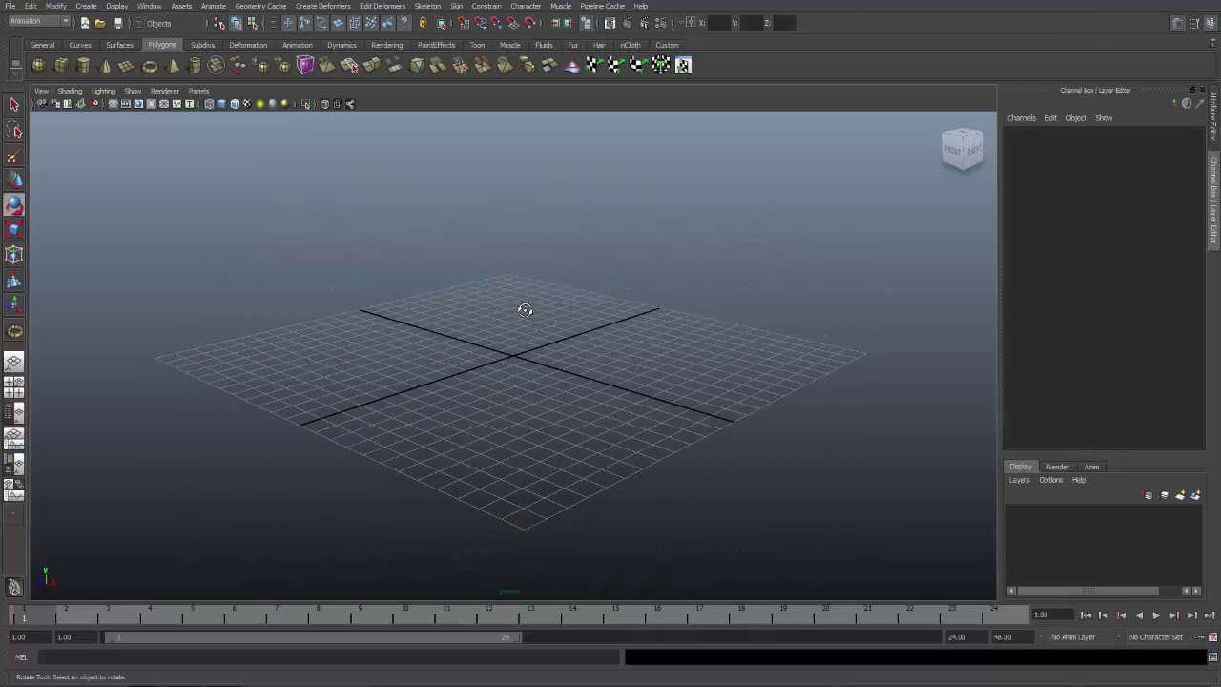
Track the view up and to the right across the empty grid with Alt+middle-drag
middle_click_drag(525, 310, 524, 310, "alt")
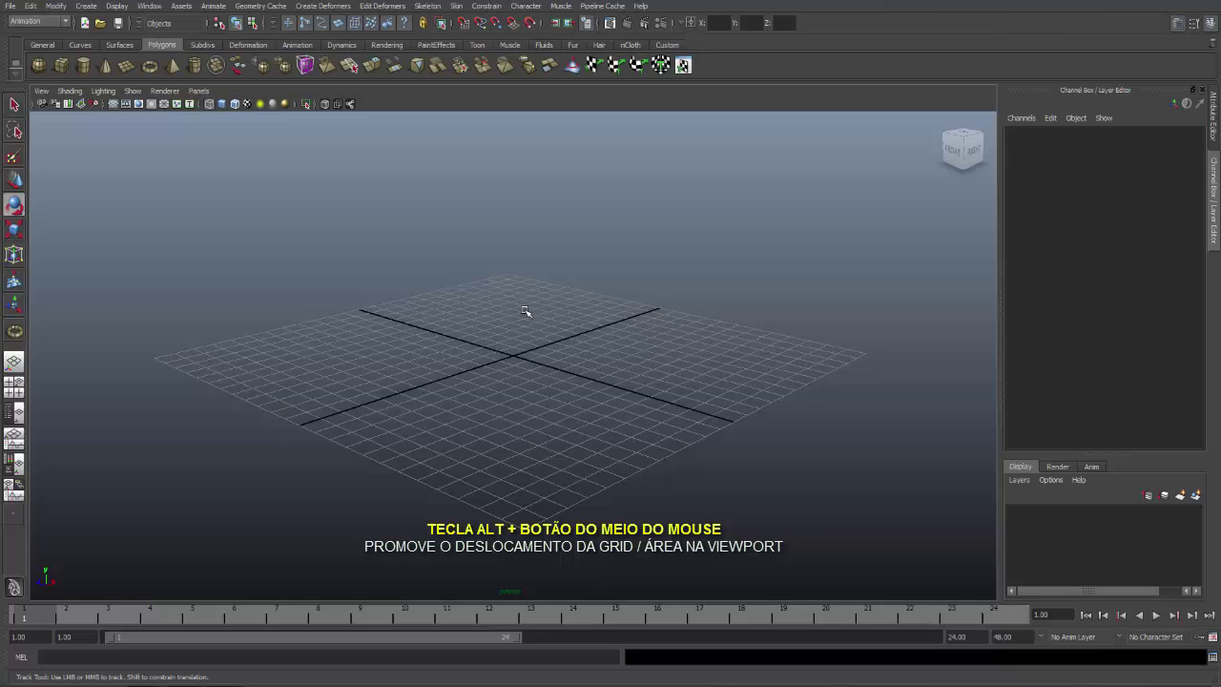
mouse_move(524, 311)
middle_mouse_down("alt")
mouse_move(528, 331)
mouse_move(718, 372)
mouse_move(623, 288)
mouse_move(363, 267)
mouse_move(314, 354)
mouse_move(537, 400)
mouse_move(754, 368)
mouse_move(748, 306)
mouse_move(433, 245)
mouse_move(327, 276)
mouse_move(369, 360)
mouse_move(585, 363)
mouse_move(575, 300)
mouse_move(385, 243)
mouse_move(262, 168)
mouse_move(539, 368)
mouse_move(563, 311)
mouse_move(559, 289)
mouse_move(540, 291)
middle_mouse_up("alt")
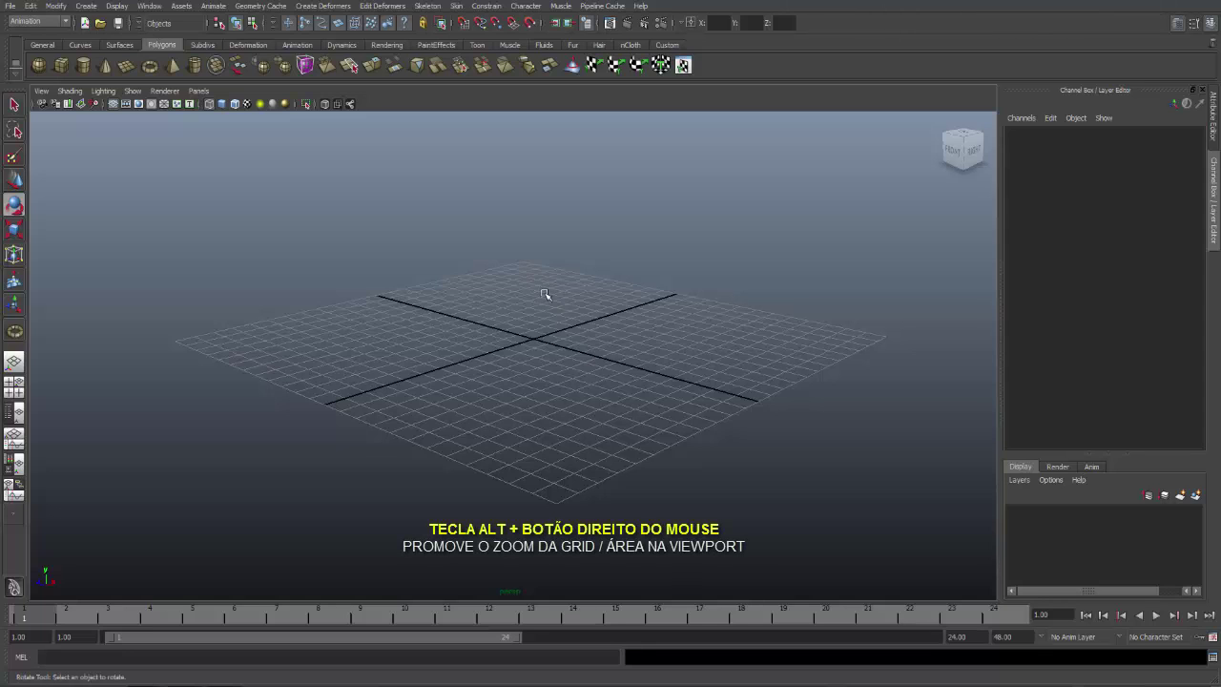
Dolly in on the grid, then wheel-zoom in and back out until the whole grid shows
right_click_drag(545, 294, 545, 294, "alt")
mouse_move(545, 294)
right_mouse_down("alt")
mouse_move(624, 346)
mouse_move(904, 389)
mouse_move(464, 314)
mouse_move(381, 280)
mouse_move(656, 369)
mouse_move(872, 401)
mouse_move(563, 334)
right_mouse_up("alt")
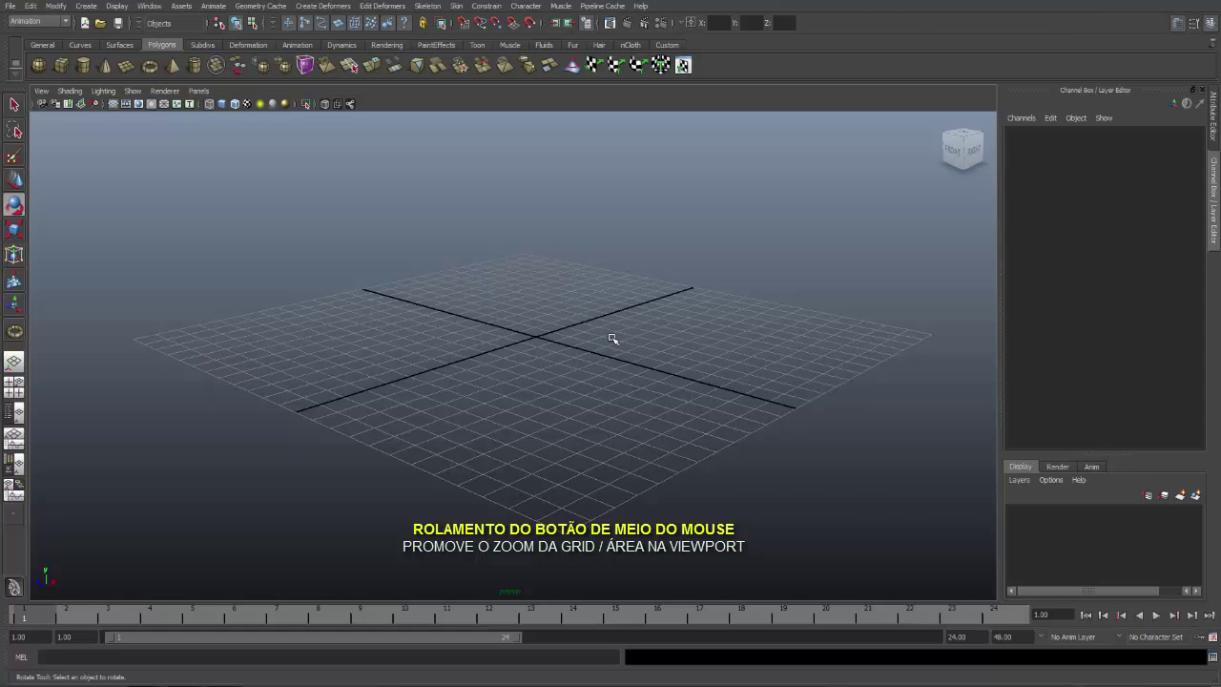
scroll(612, 339, "up", 2)
scroll(613, 338, "up", 2)
scroll(612, 339, "up", 2)
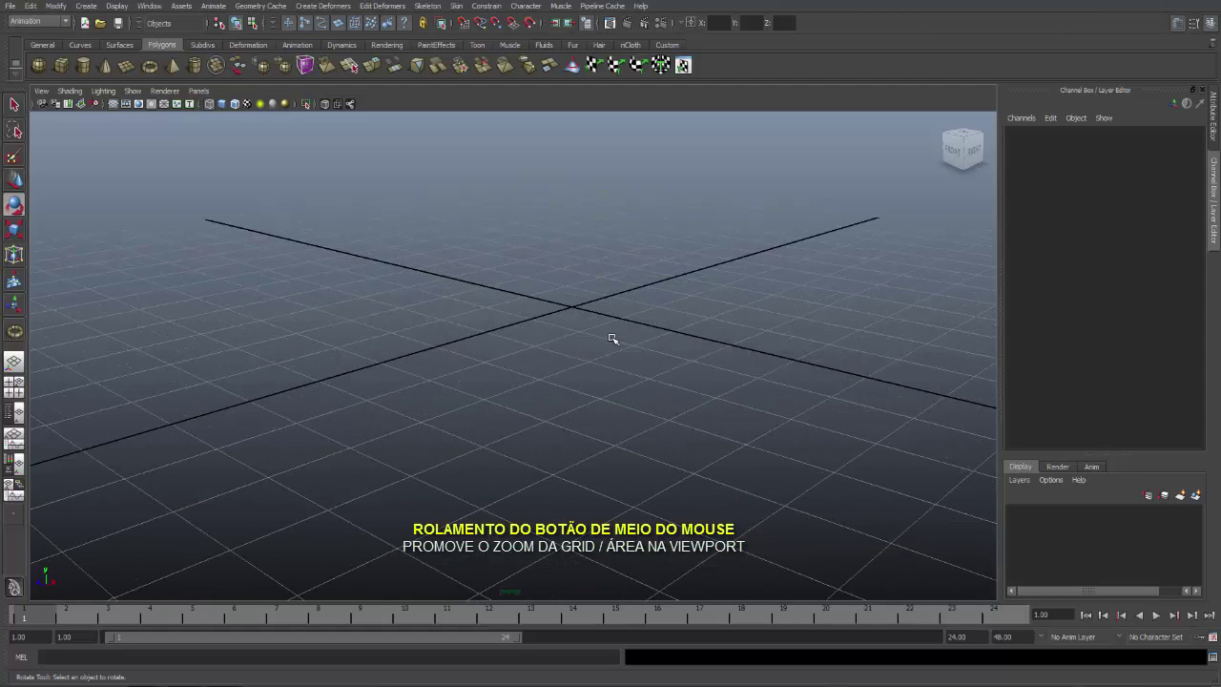
scroll(612, 338, "down", 2)
scroll(613, 339, "down", 2)
scroll(613, 338, "down", 2)
scroll(612, 339, "down", 2)
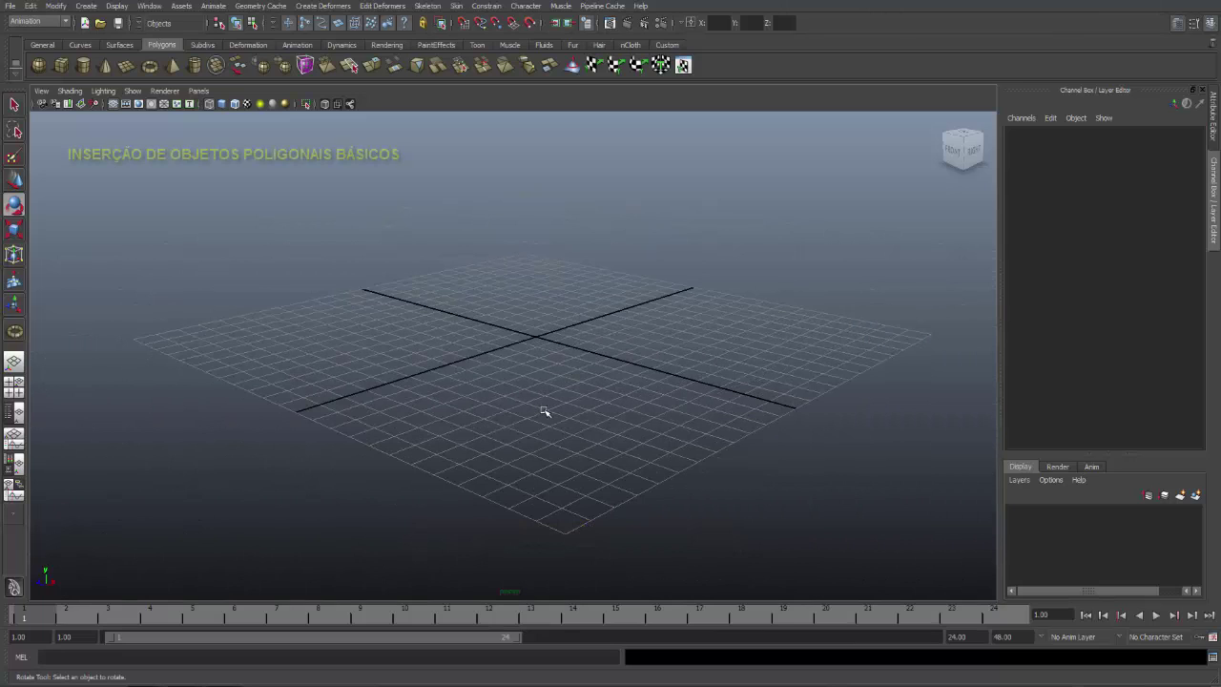
Choose the Select Tool and browse the General, Curves, Surfaces, Subdivs and Deformation shelves, ending on Polygons
left_click(18, 105)
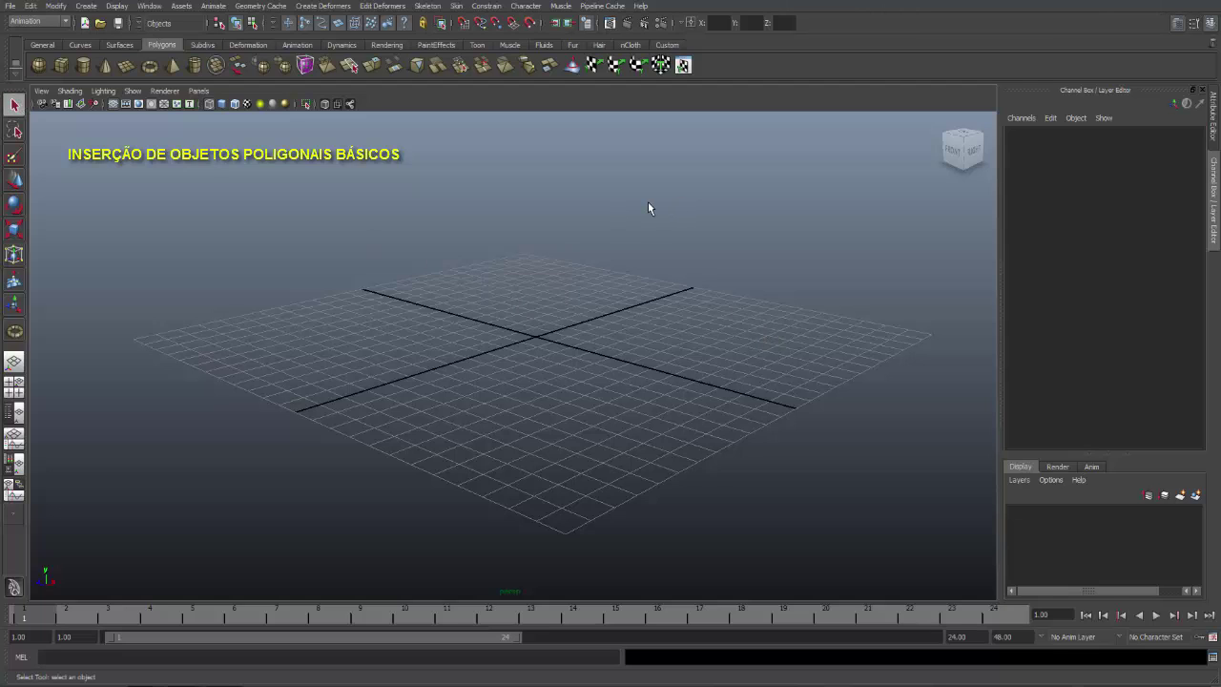
left_click(43, 45)
left_click(80, 45)
left_click(119, 45)
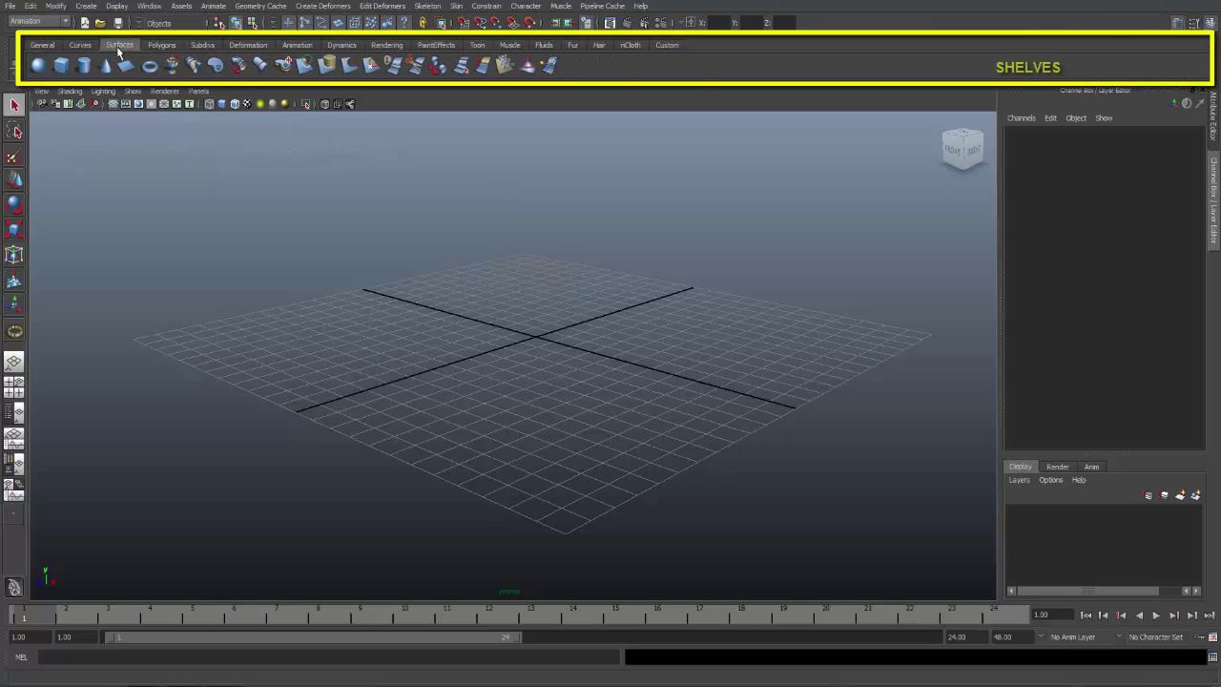
left_click(160, 46)
left_click(202, 45)
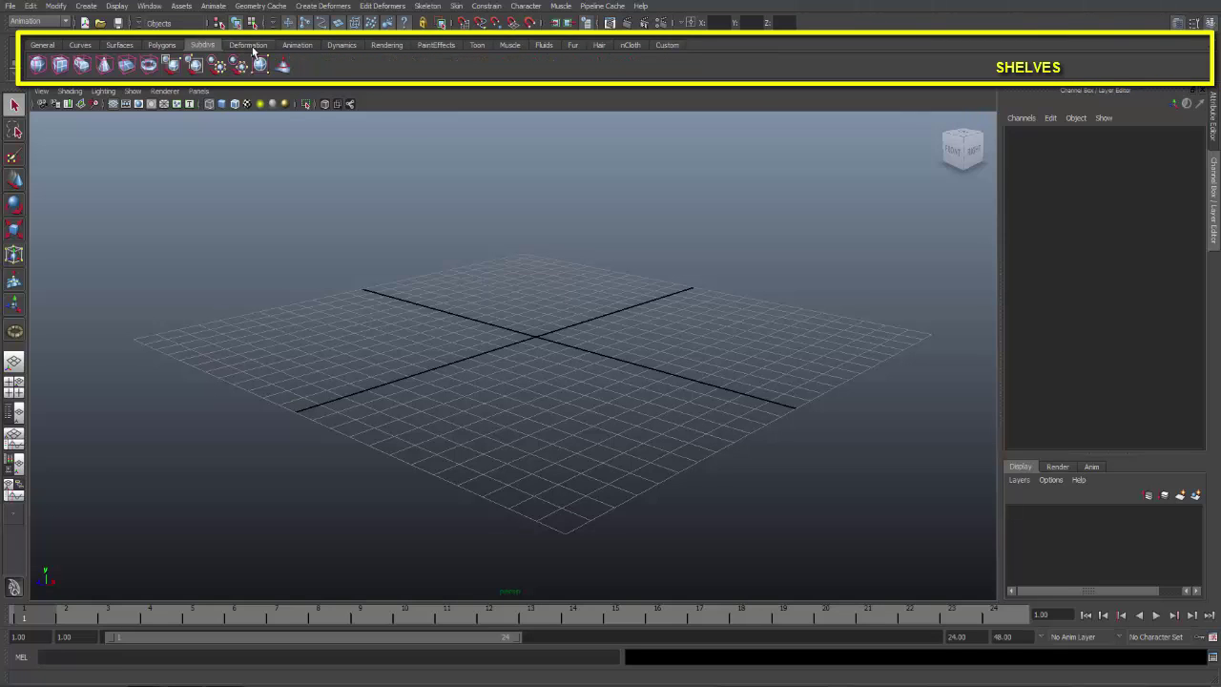
left_click(248, 45)
left_click(161, 45)
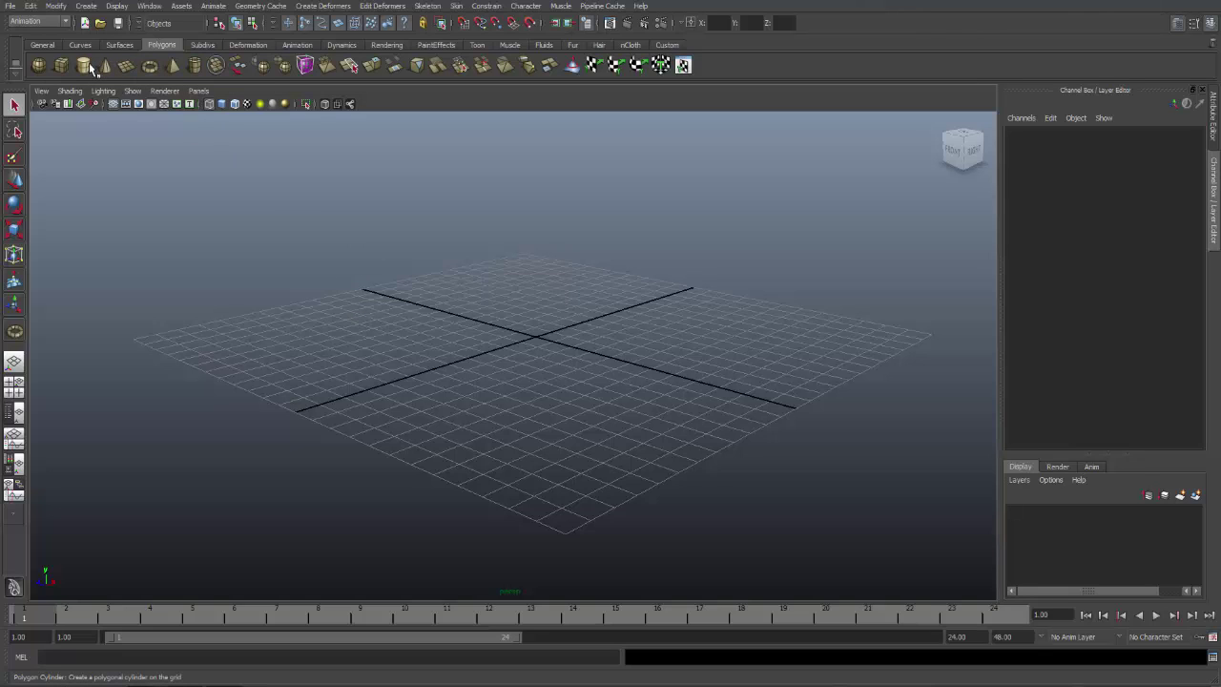
left_click(90, 9)
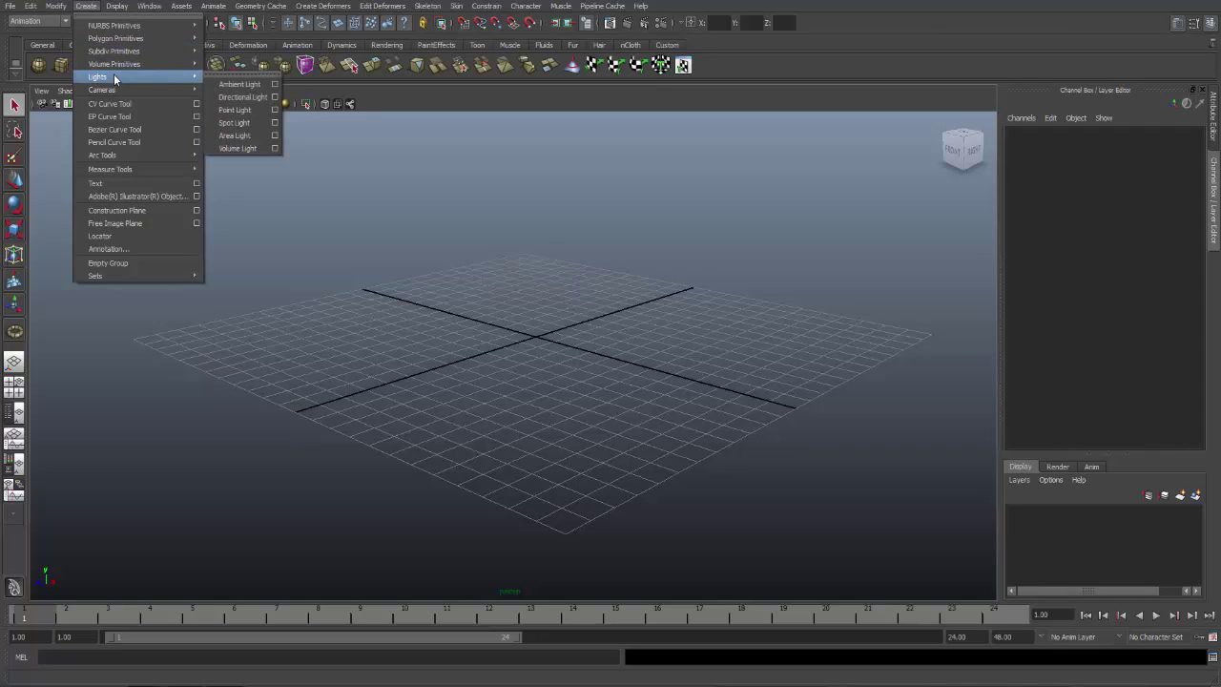
mouse_move(110, 169)
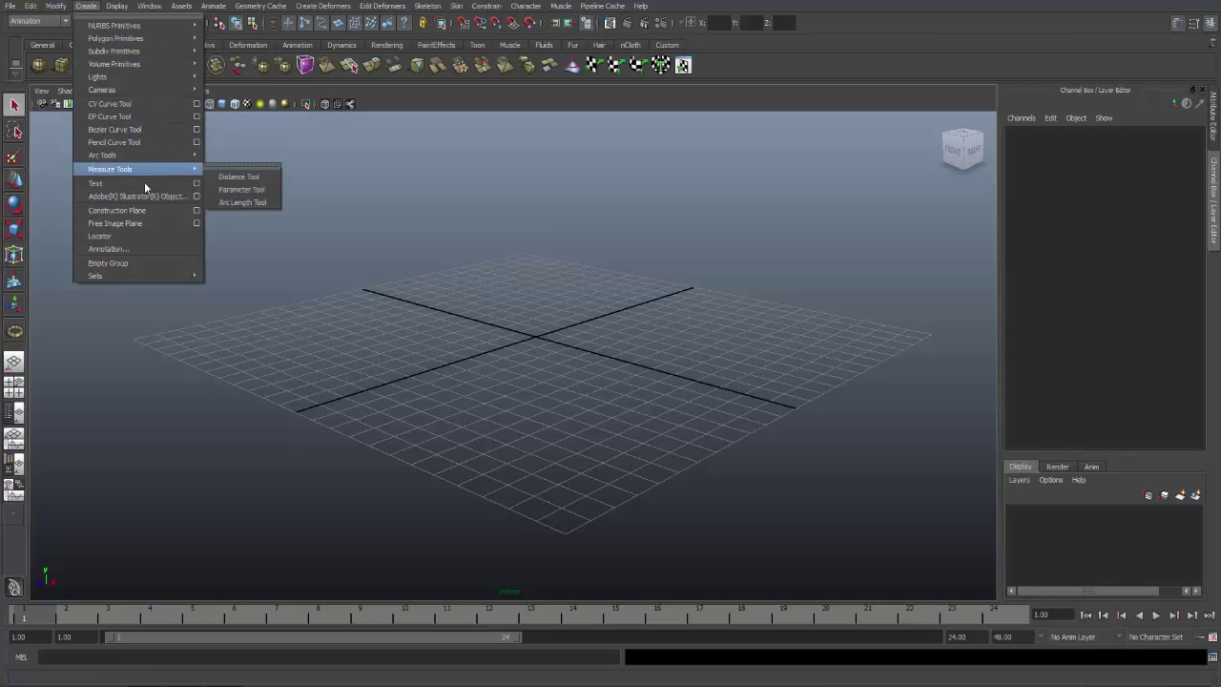
left_click(349, 205)
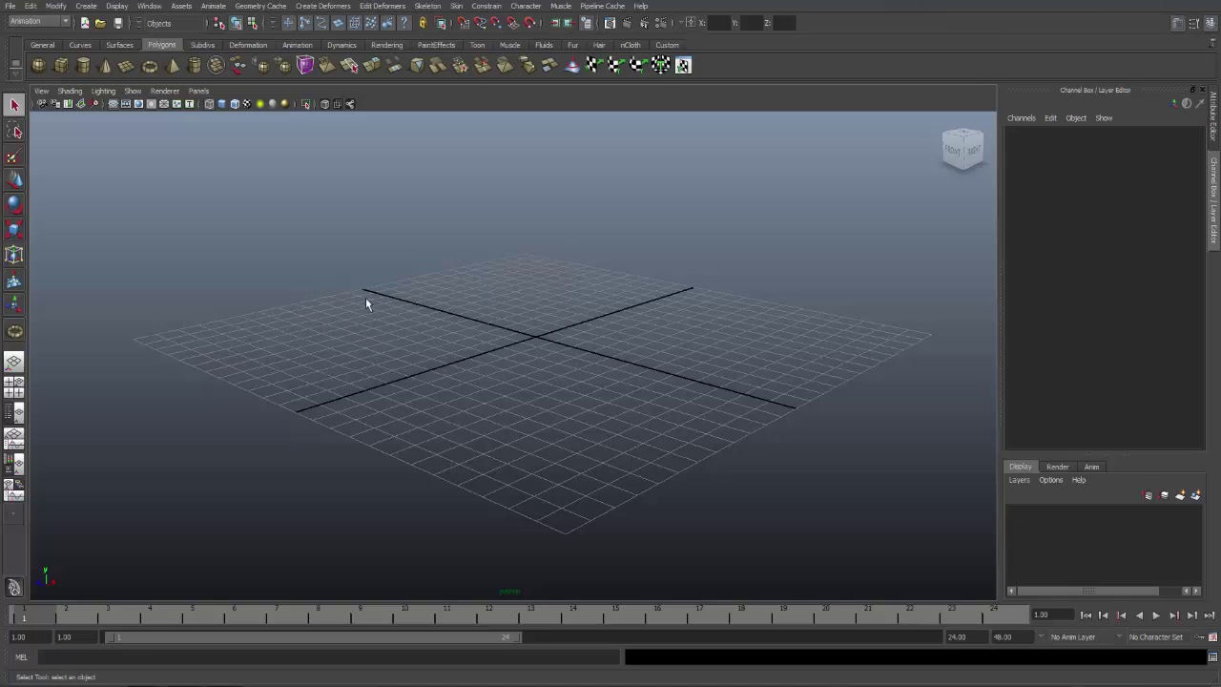
Drag out polygon sphere pSphere1 on the left of the grid at X -10.295, Z 6.059
left_click(39, 68)
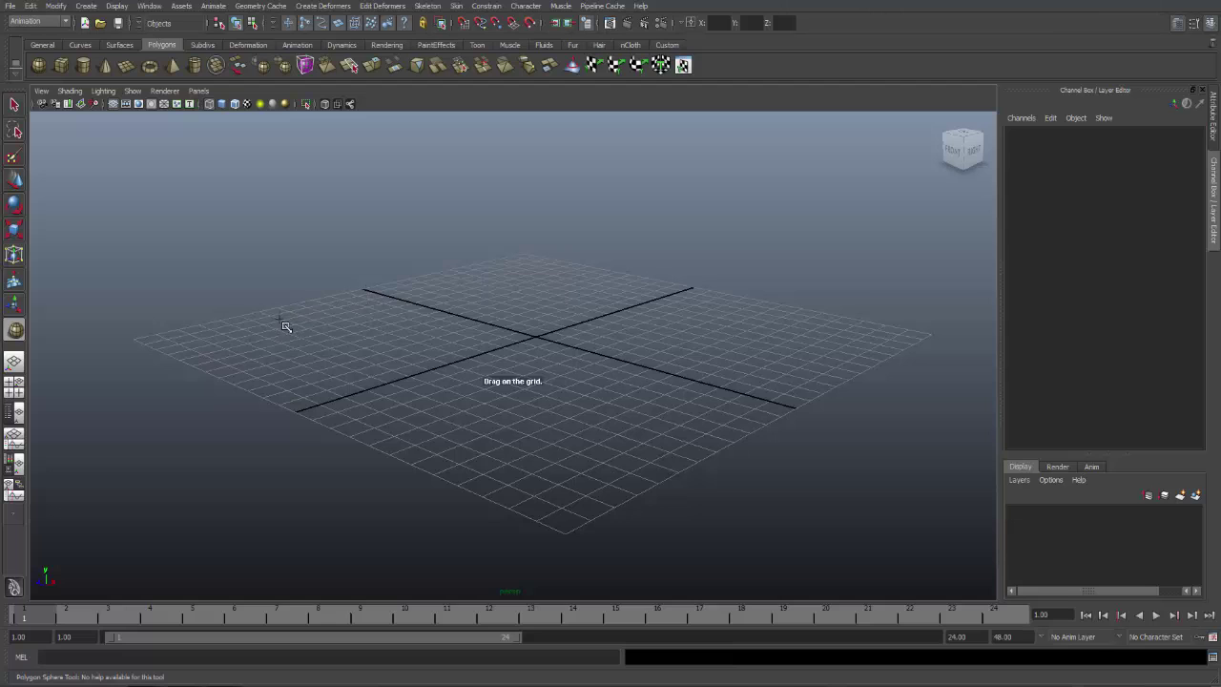
left_click_drag(278, 319, 296, 336)
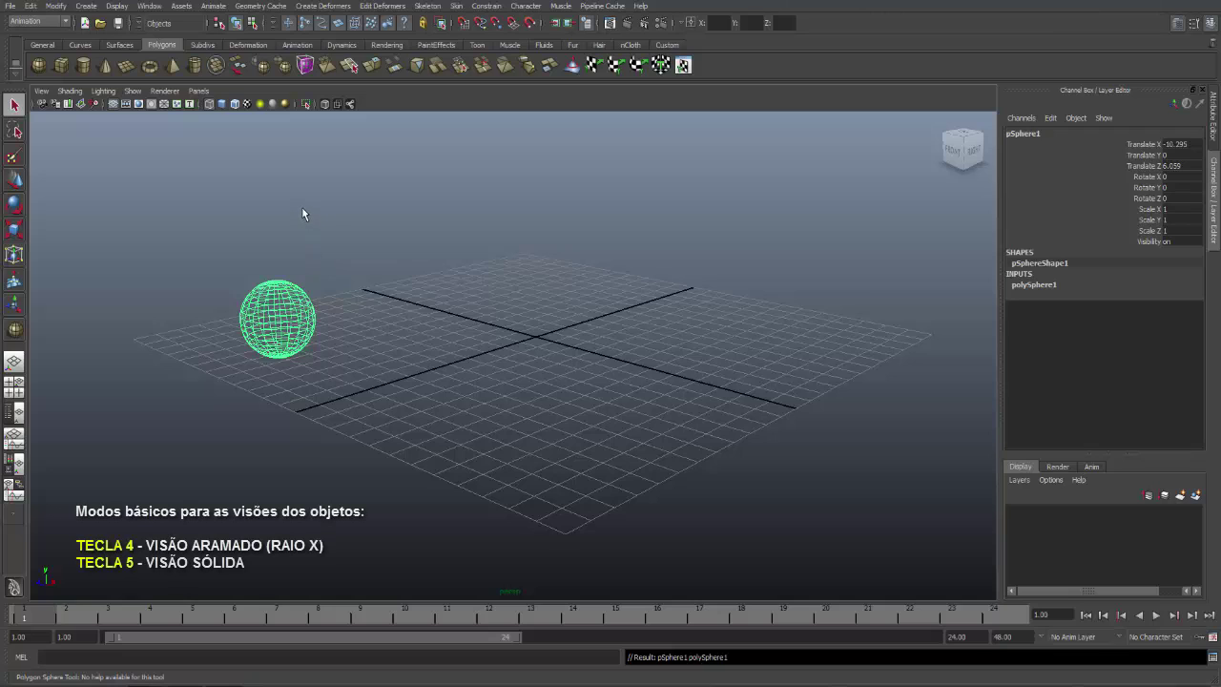
Toggle the sphere between shaded (5) and wireframe (4) display with shortcuts, ending shaded, and deselect it
key("5")
key("q")
left_click(273, 229)
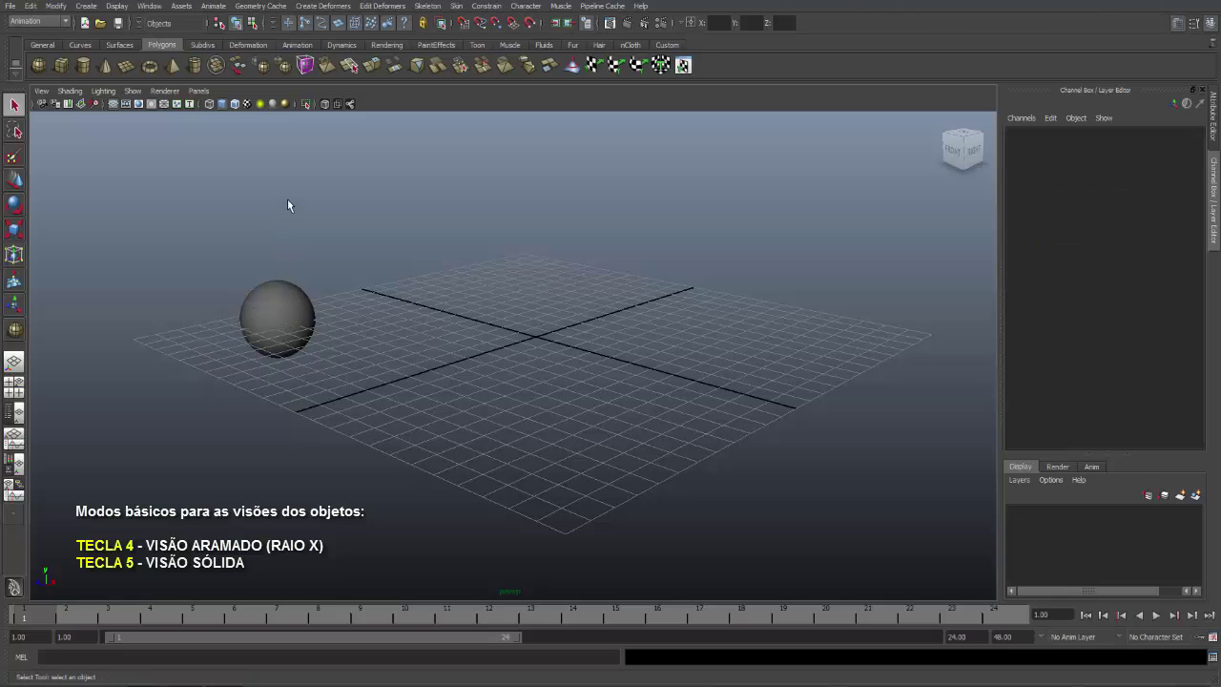
key("4")
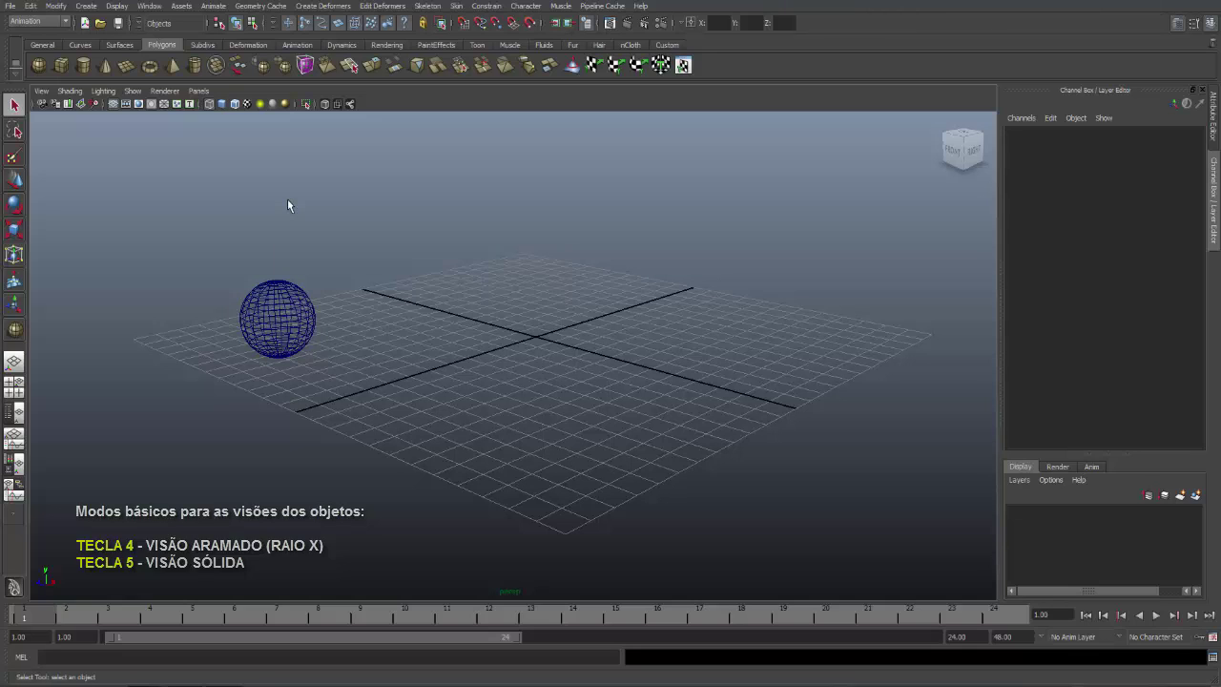
key("5")
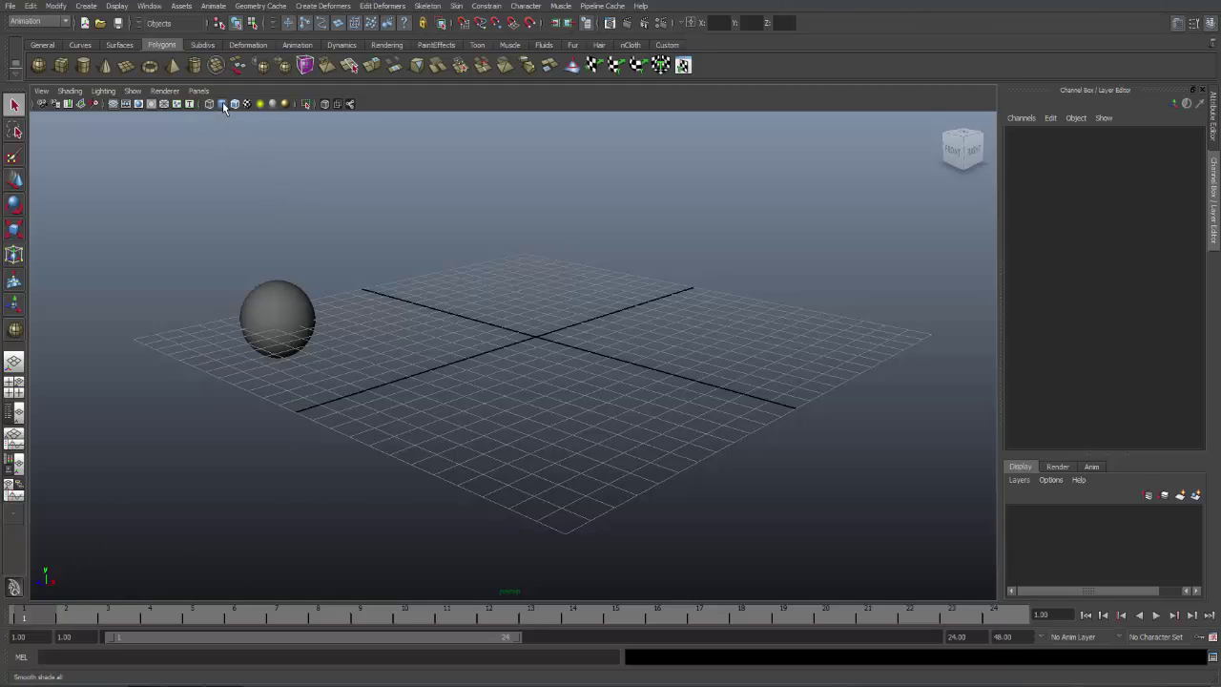
Toggle wireframe and smooth shading with the panel toolbar buttons, ending smooth shaded, then select the sphere
left_click(222, 101)
left_click(217, 103)
left_click(221, 103)
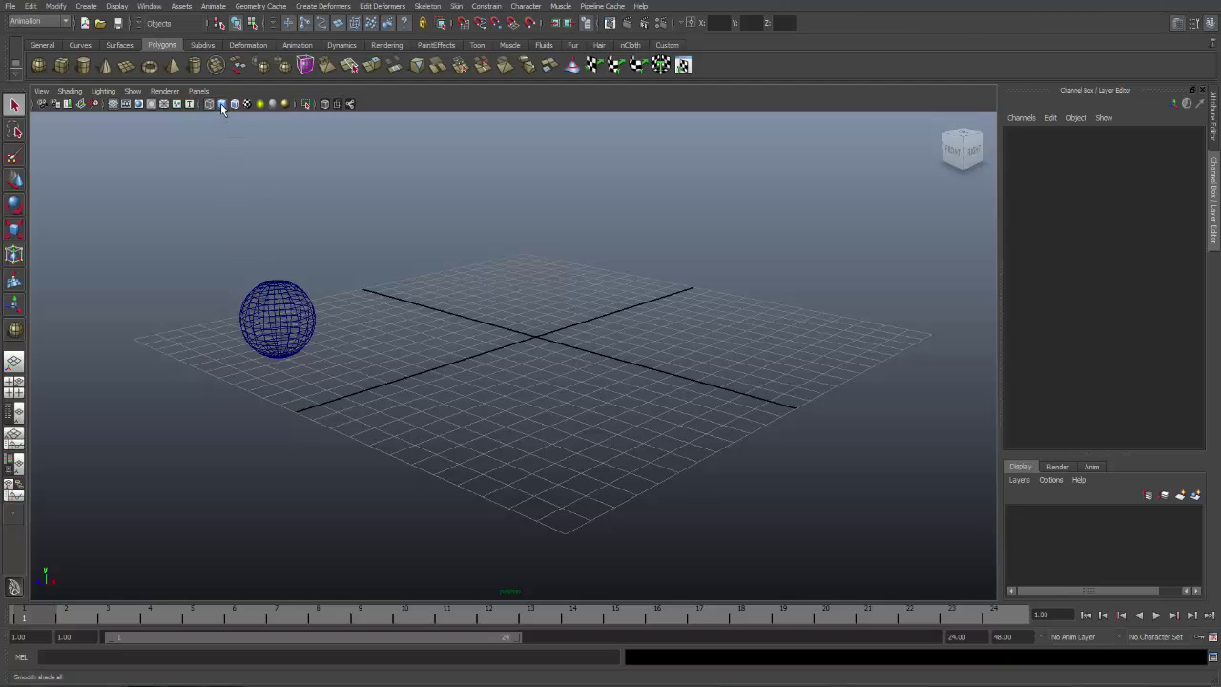
left_click(221, 103)
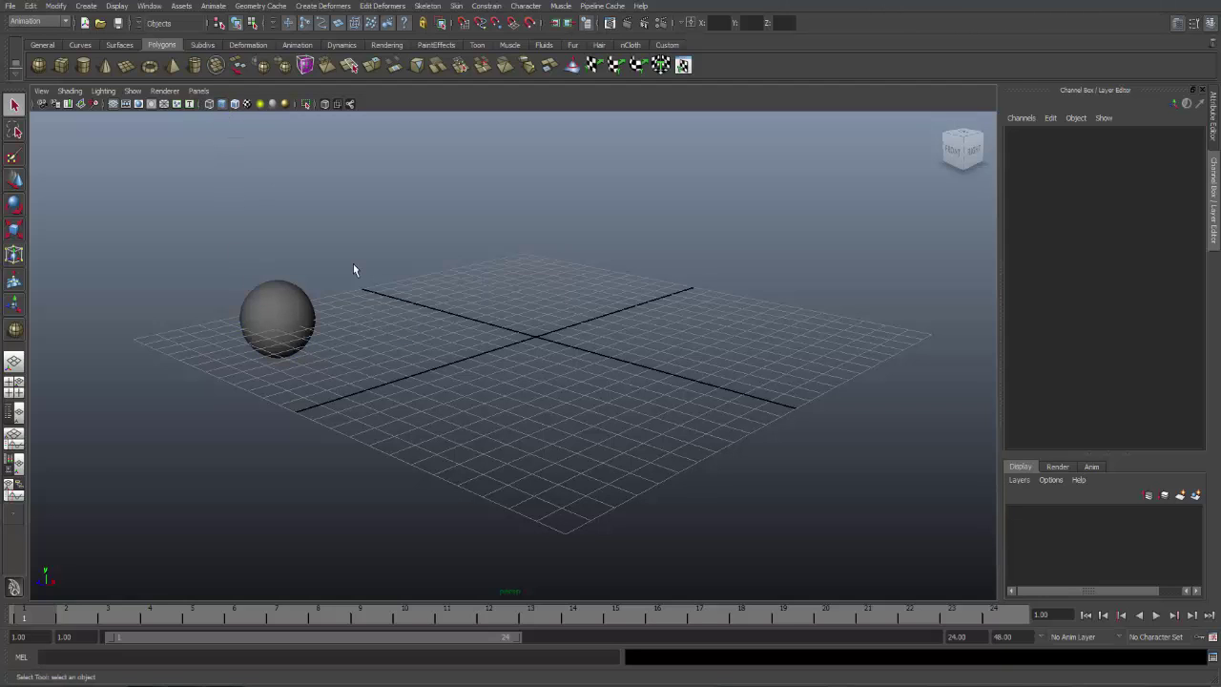
left_click(297, 302)
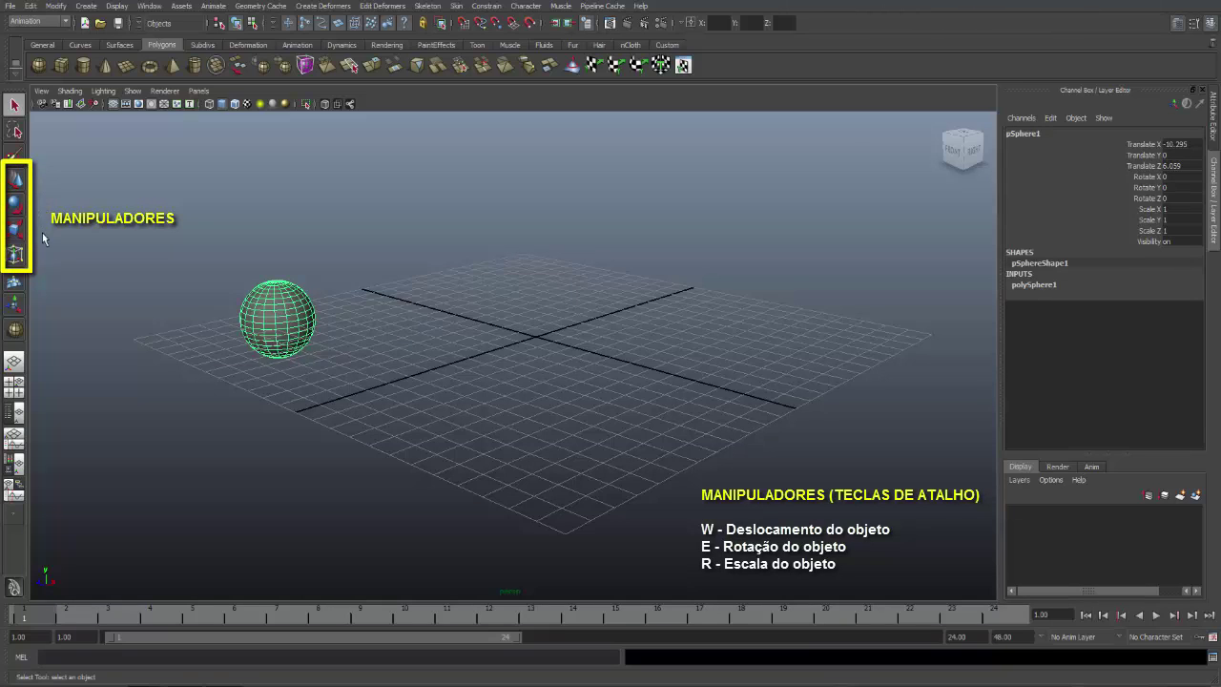
Move the sphere toward the grid centre, adjusting it along Z and raising it along Y
left_click(16, 179)
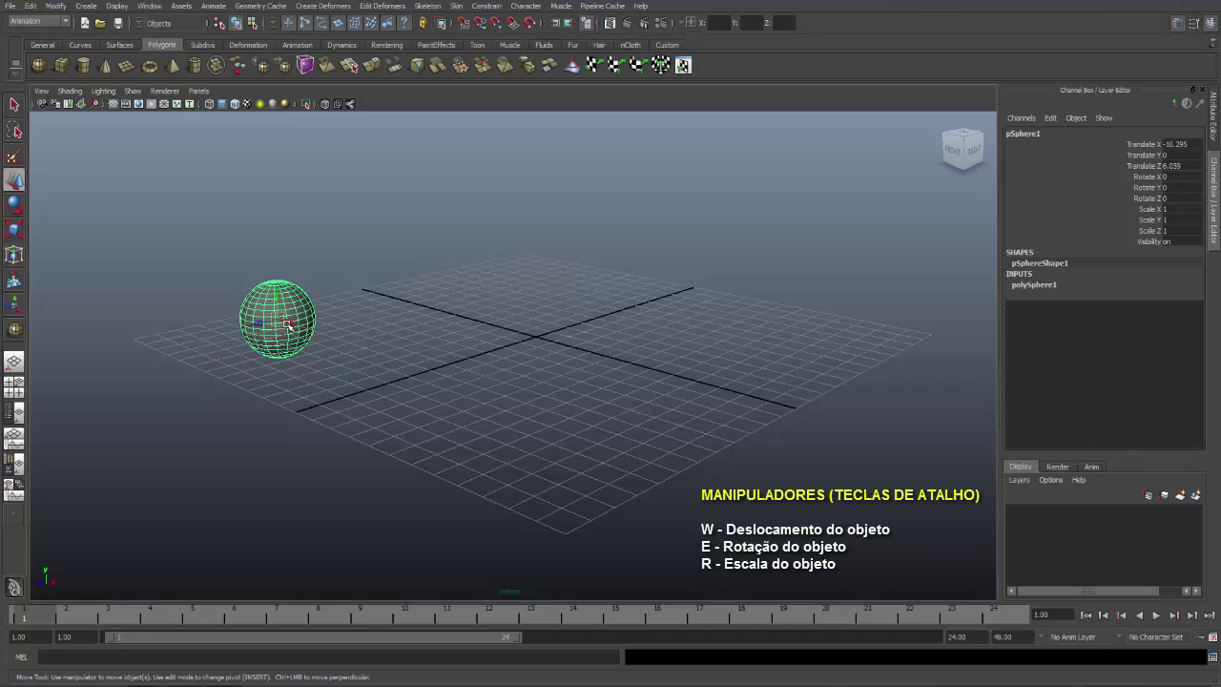
mouse_move(341, 346)
middle_mouse_down()
mouse_move(574, 437)
mouse_move(371, 359)
mouse_move(444, 398)
mouse_move(611, 429)
mouse_move(355, 374)
mouse_move(287, 343)
mouse_move(537, 445)
mouse_move(356, 365)
mouse_move(432, 361)
mouse_move(409, 341)
middle_mouse_up()
mouse_move(296, 331)
middle_mouse_down()
mouse_move(452, 296)
mouse_move(287, 333)
mouse_move(447, 286)
mouse_move(288, 311)
middle_mouse_up()
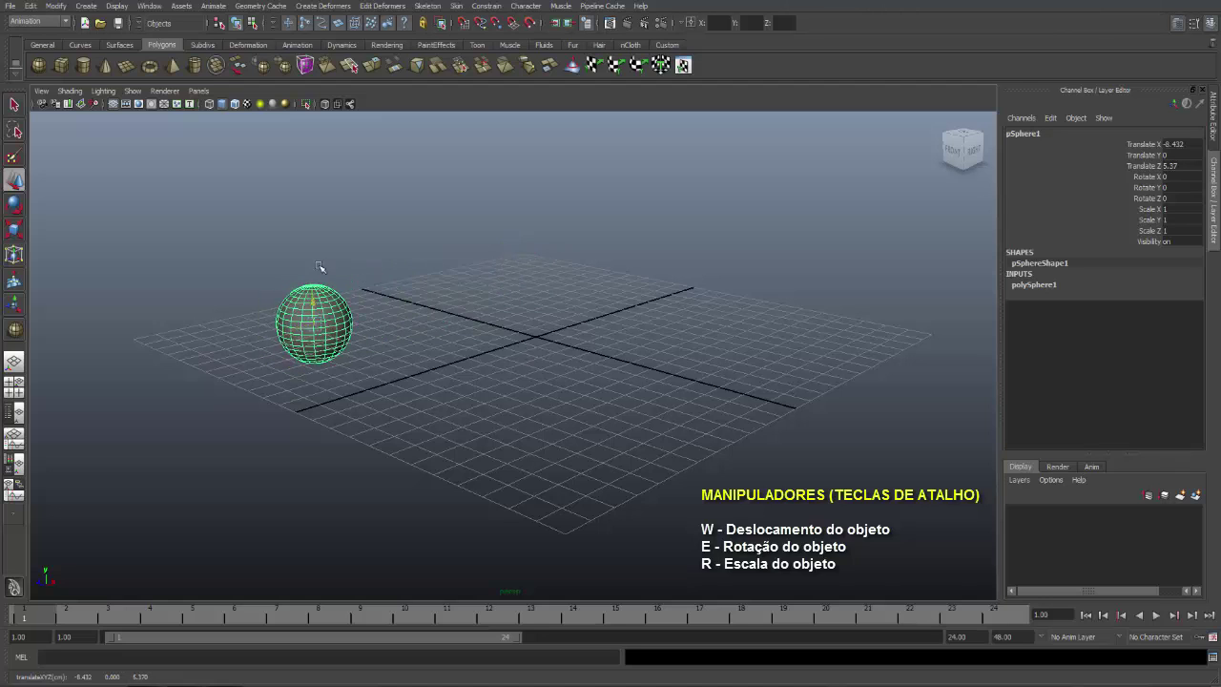
mouse_move(321, 267)
left_mouse_down()
mouse_move(342, 162)
mouse_move(329, 280)
left_mouse_up()
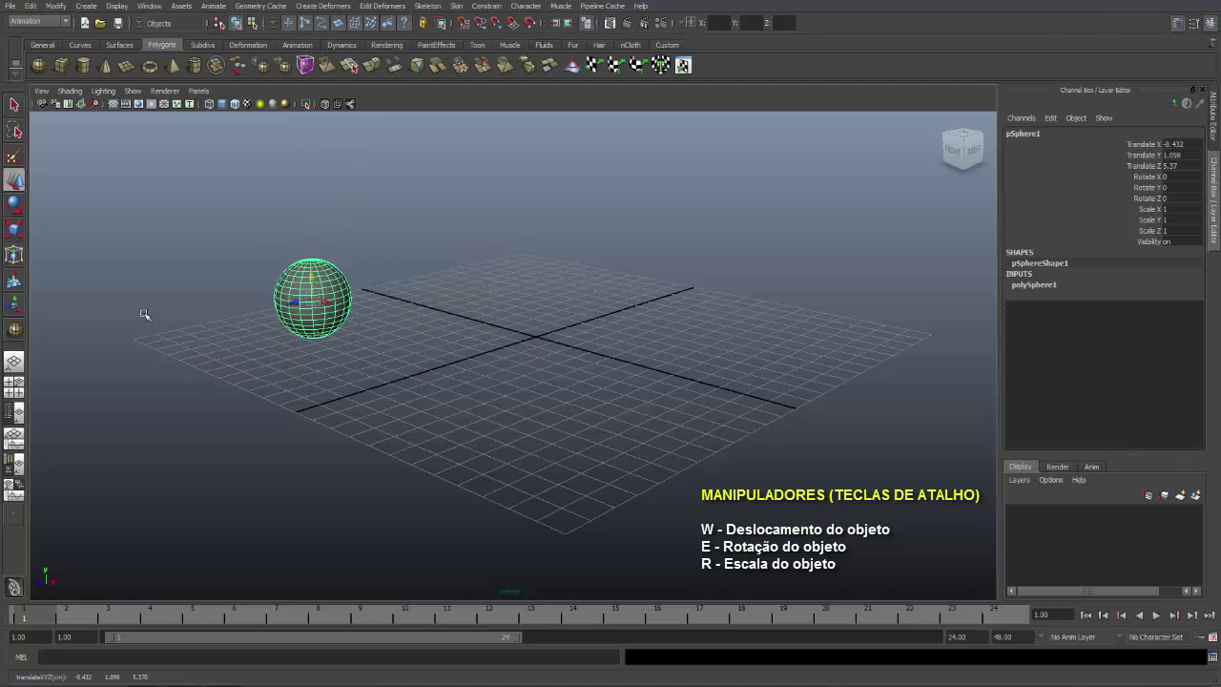
Tilt the sphere slightly around Z, try a vertical Y stretch, and undo the stretch
left_click(16, 206)
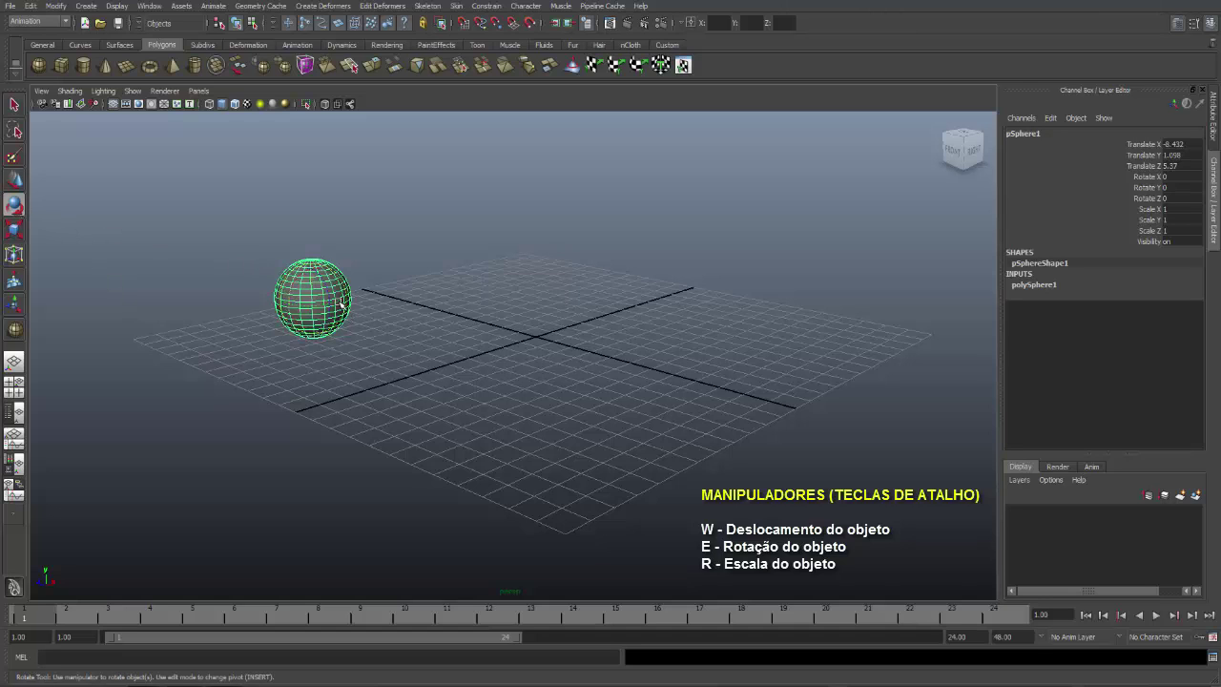
left_click_drag(327, 289, 336, 290)
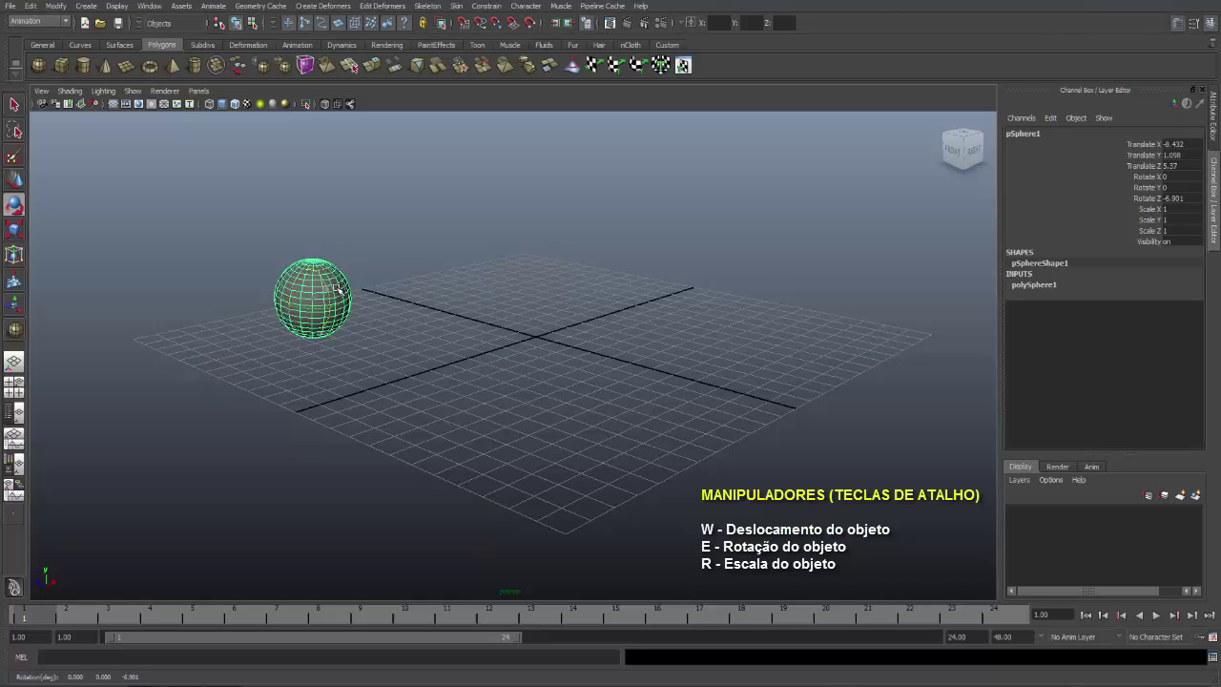
left_click(17, 231)
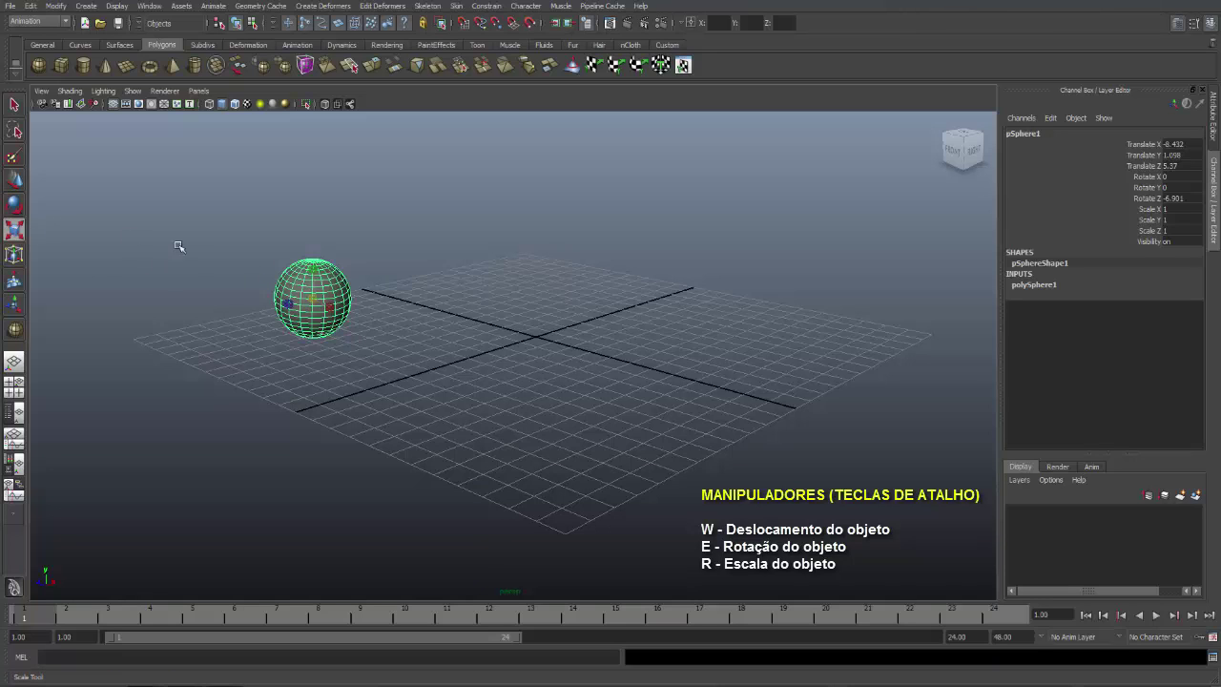
left_click_drag(314, 271, 302, 269)
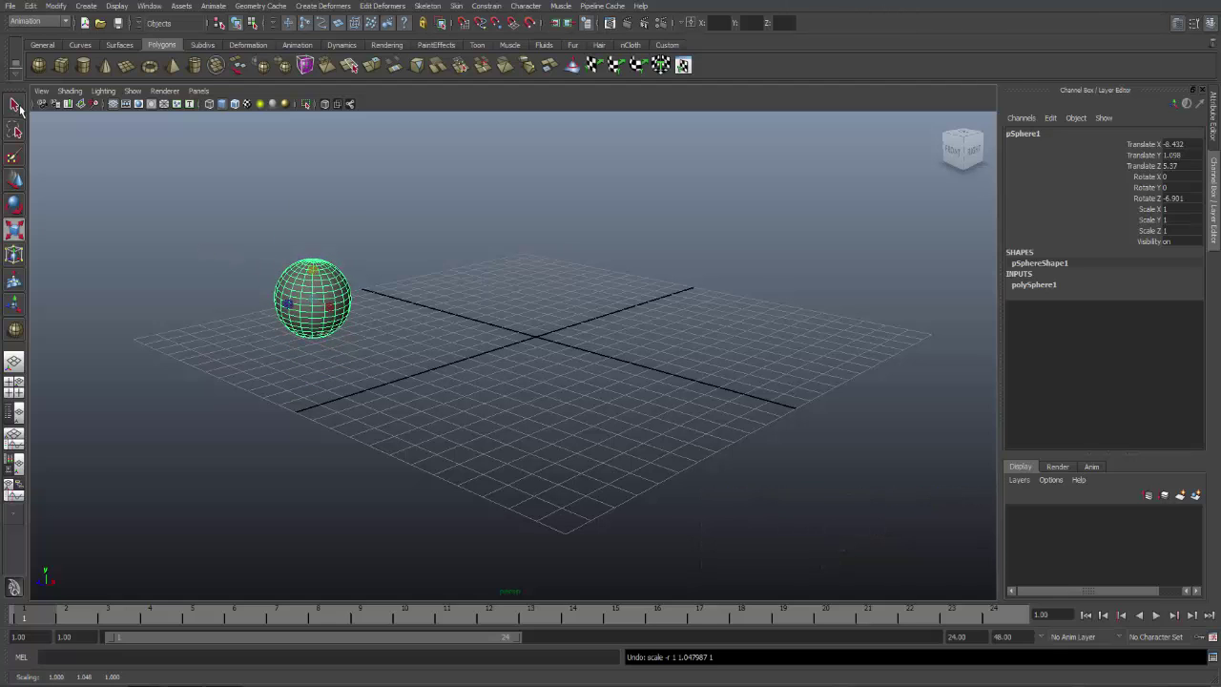
key("q")
left_click(248, 199)
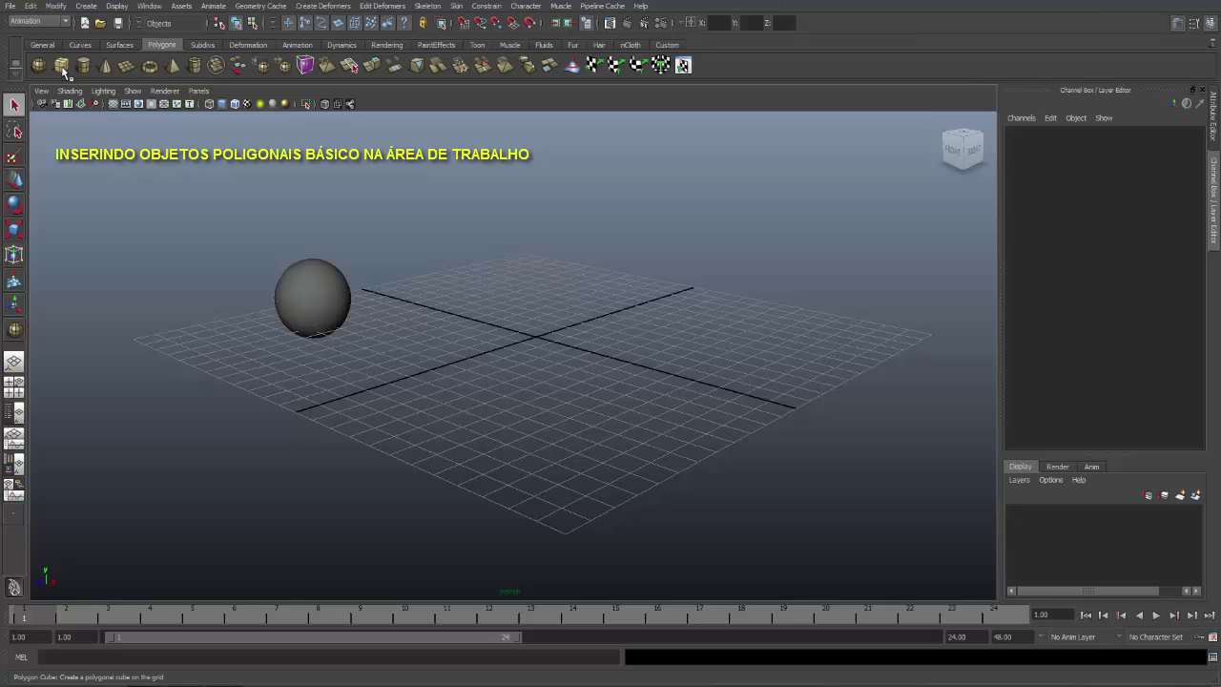
Draw a wide, low polygon cube, pCube1, at X -5.217, Y 1.279, Z -5.647
left_click(61, 66)
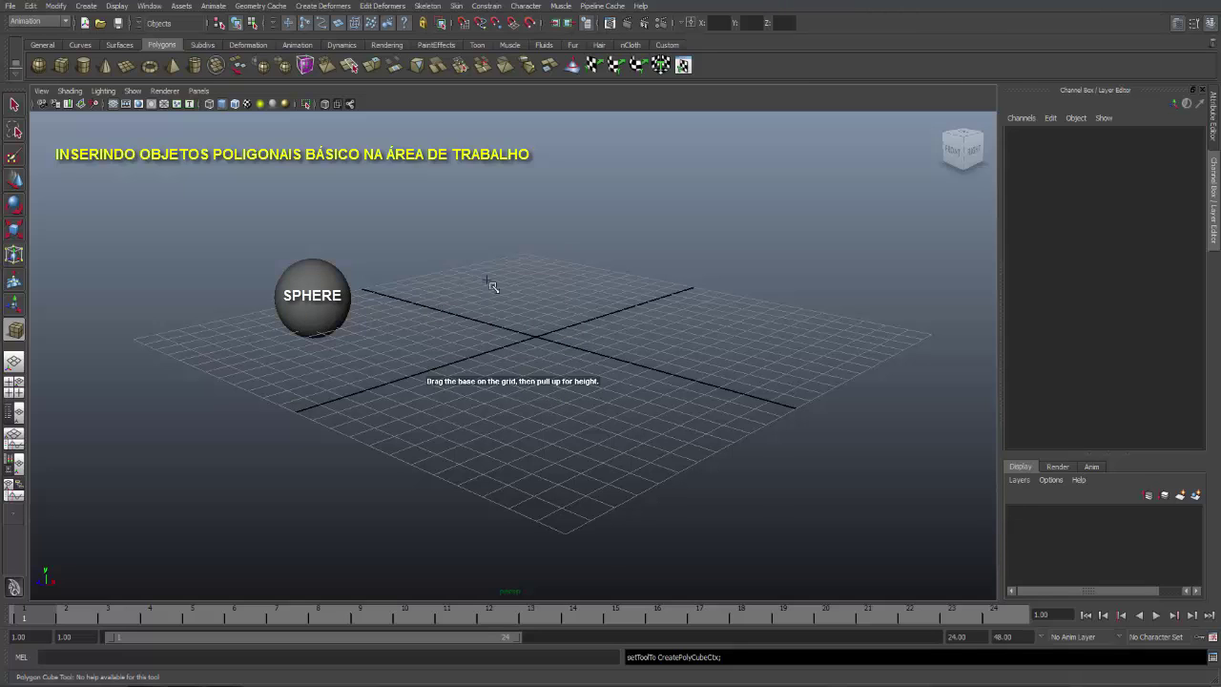
left_click_drag(433, 293, 600, 299)
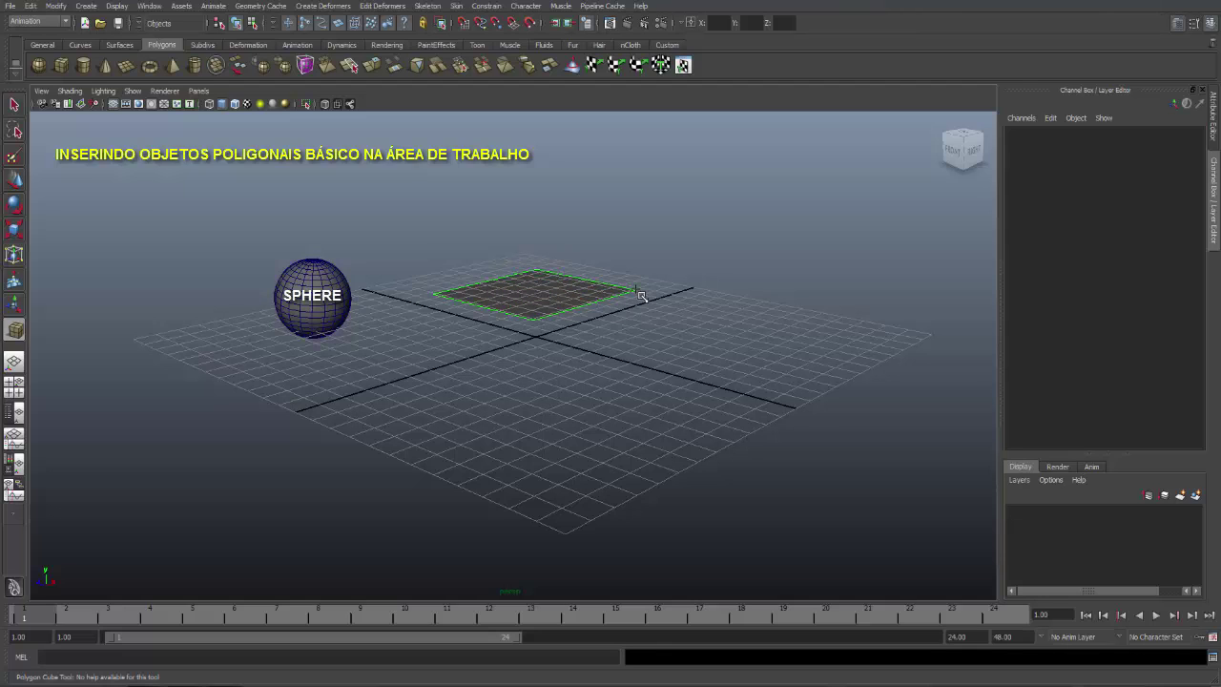
left_click_drag(601, 300, 638, 291)
left_click_drag(653, 265, 652, 340)
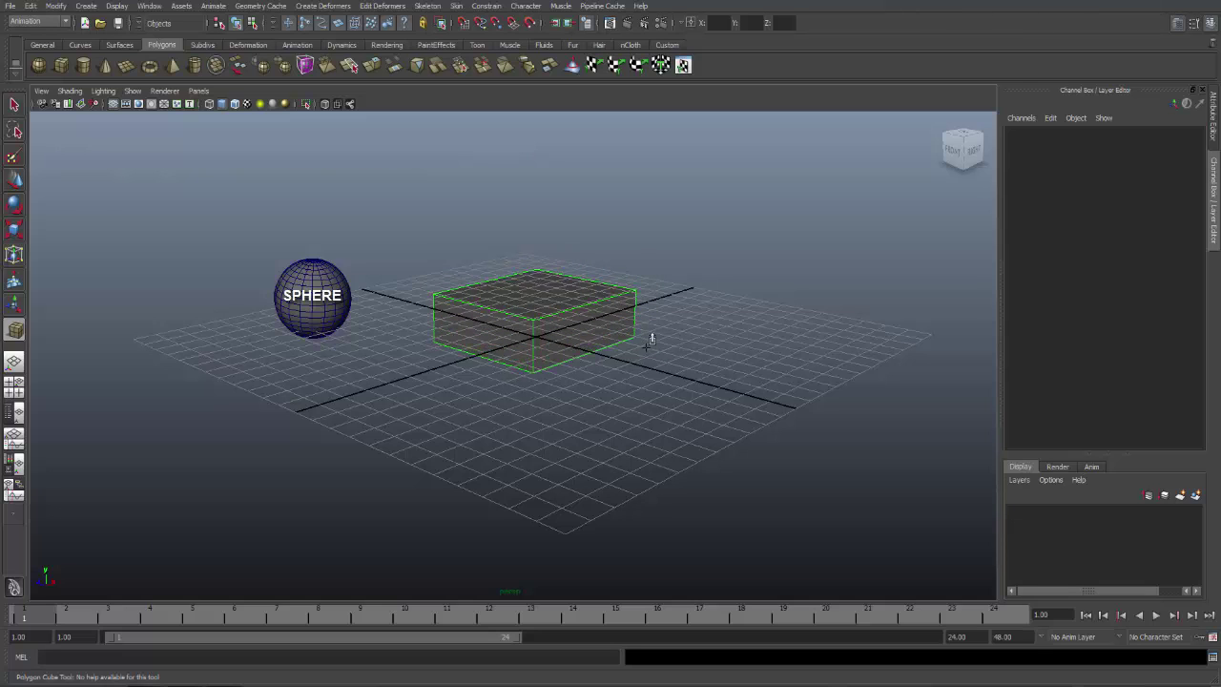
left_click_drag(652, 339, 651, 346)
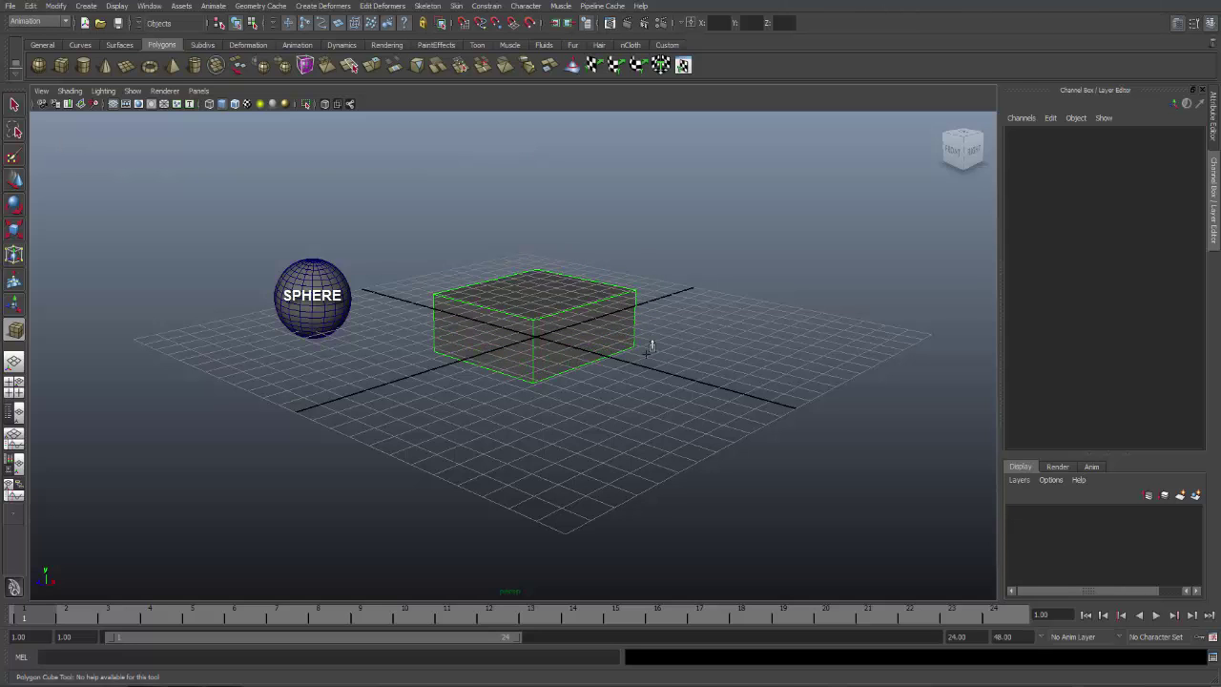
left_click_drag(651, 347, 642, 234)
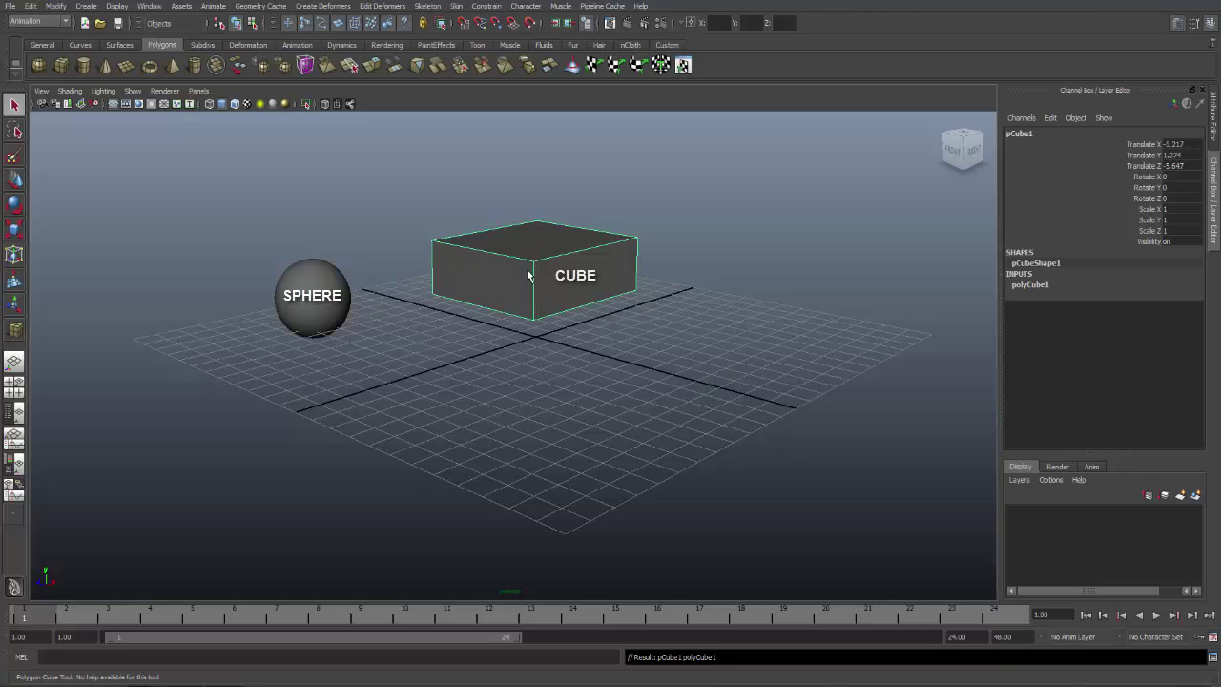
key("q")
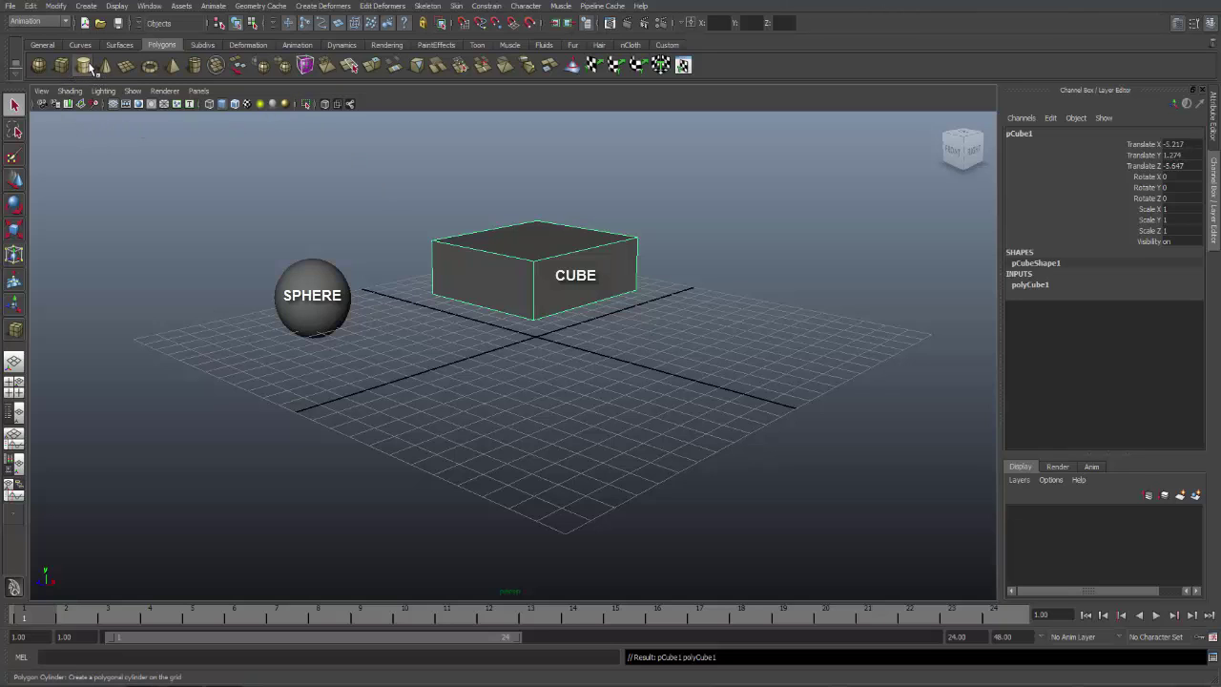
Draw a short polygon cylinder, pCylinder1, in front of the cube at X 3.211, Y 1.02, Z 5.808
left_click(86, 66)
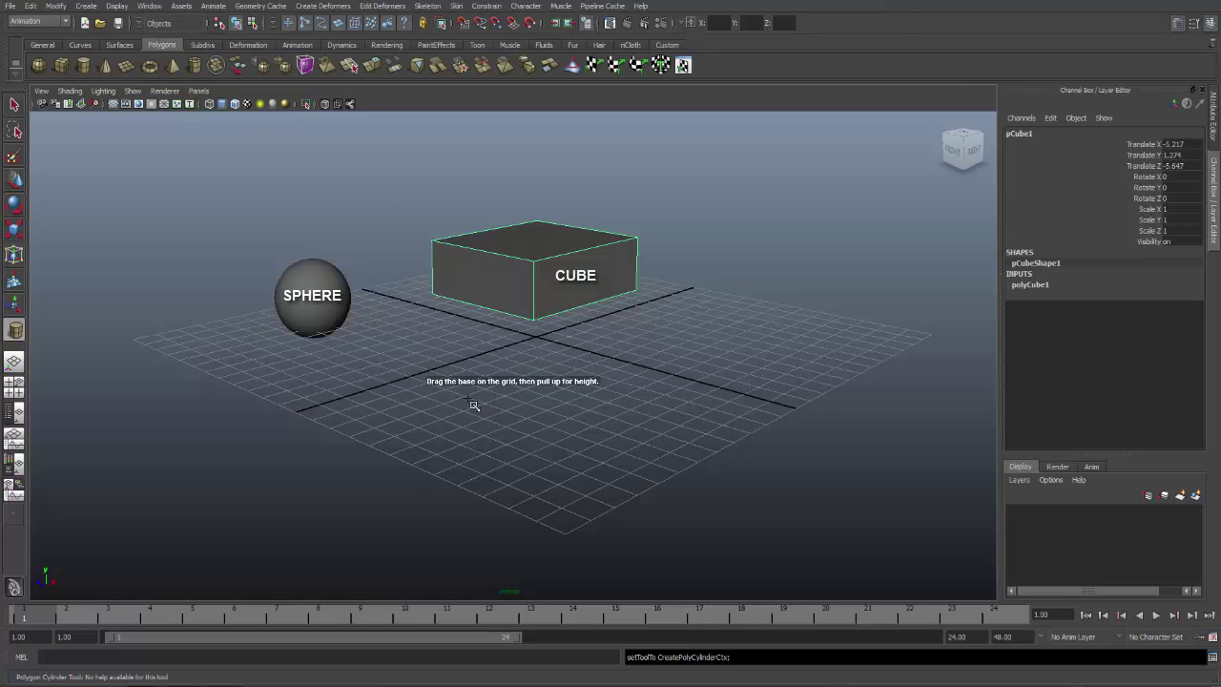
left_click_drag(495, 391, 537, 420)
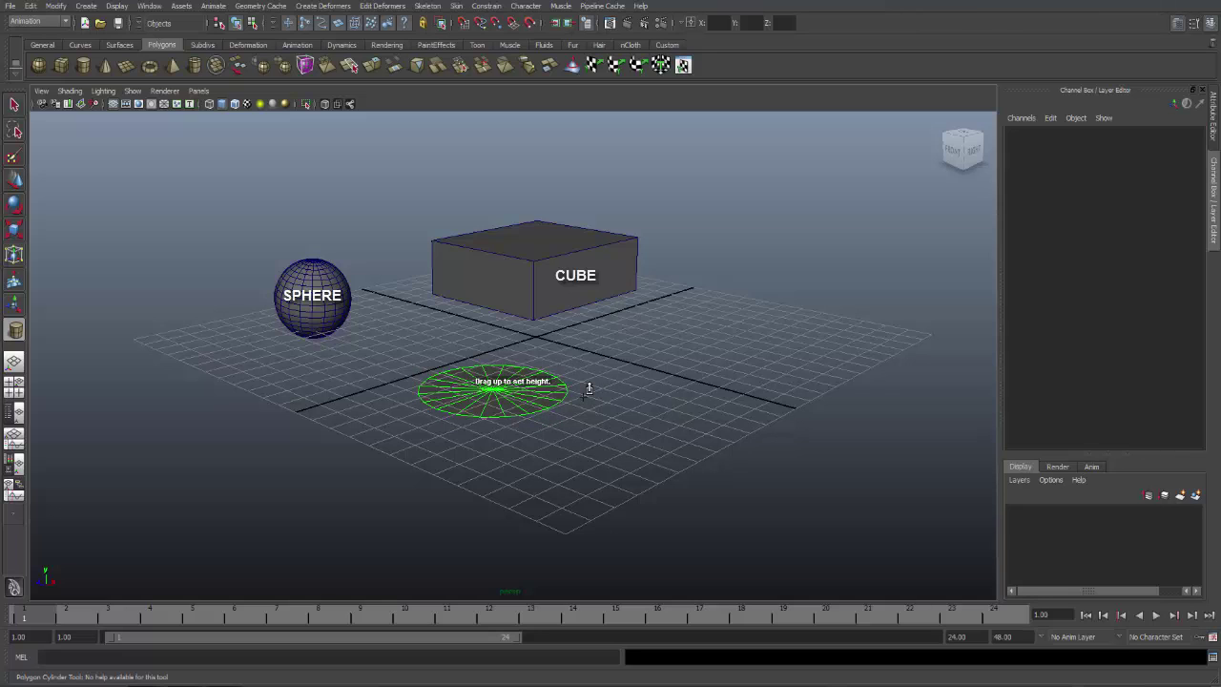
mouse_move(588, 388)
left_mouse_down()
mouse_move(602, 319)
mouse_move(604, 401)
mouse_move(593, 321)
mouse_move(593, 333)
left_mouse_up()
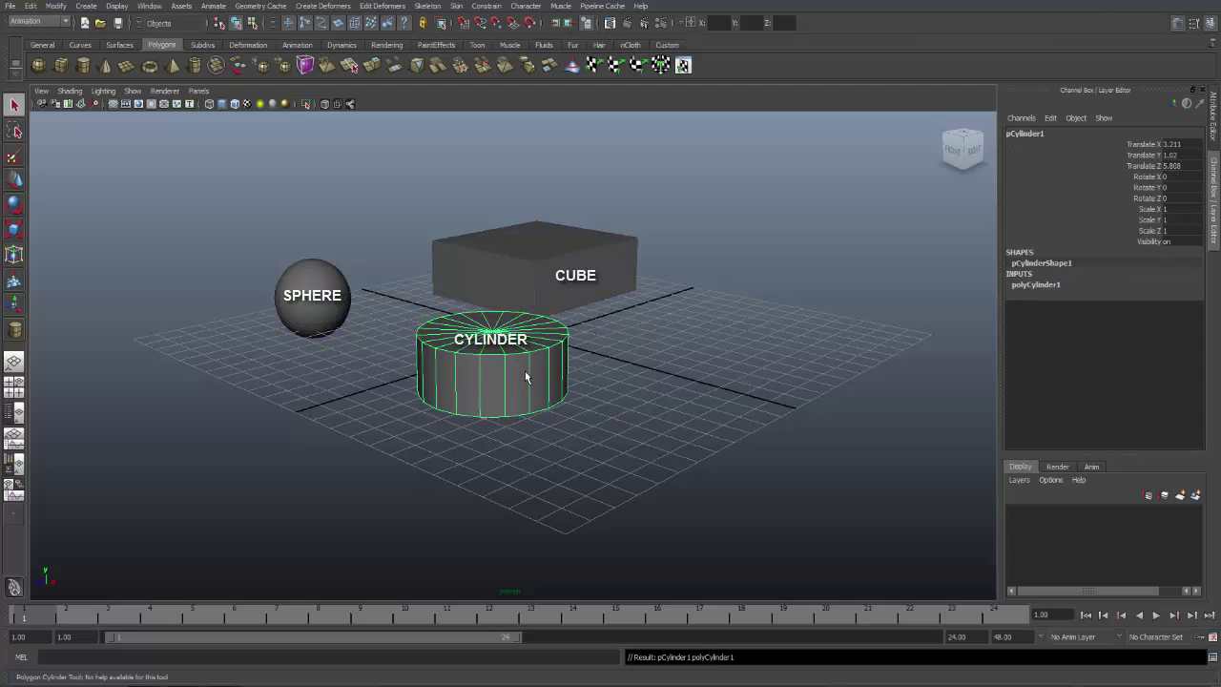
left_click(138, 151)
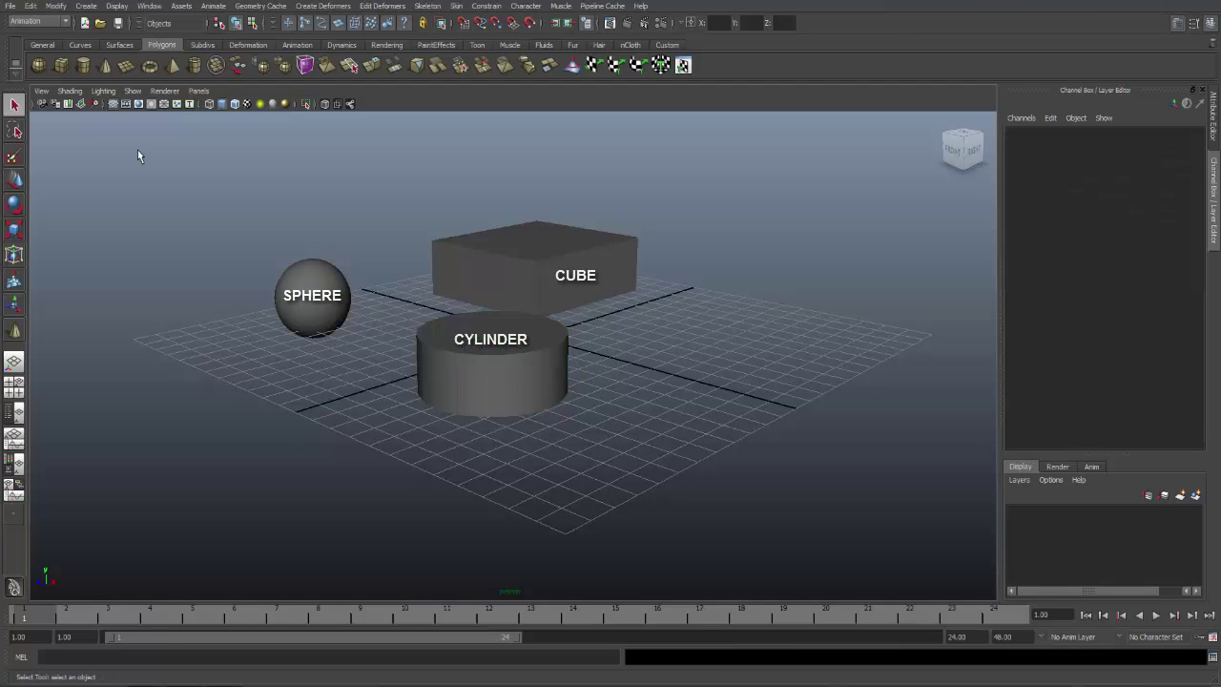
left_click(105, 68)
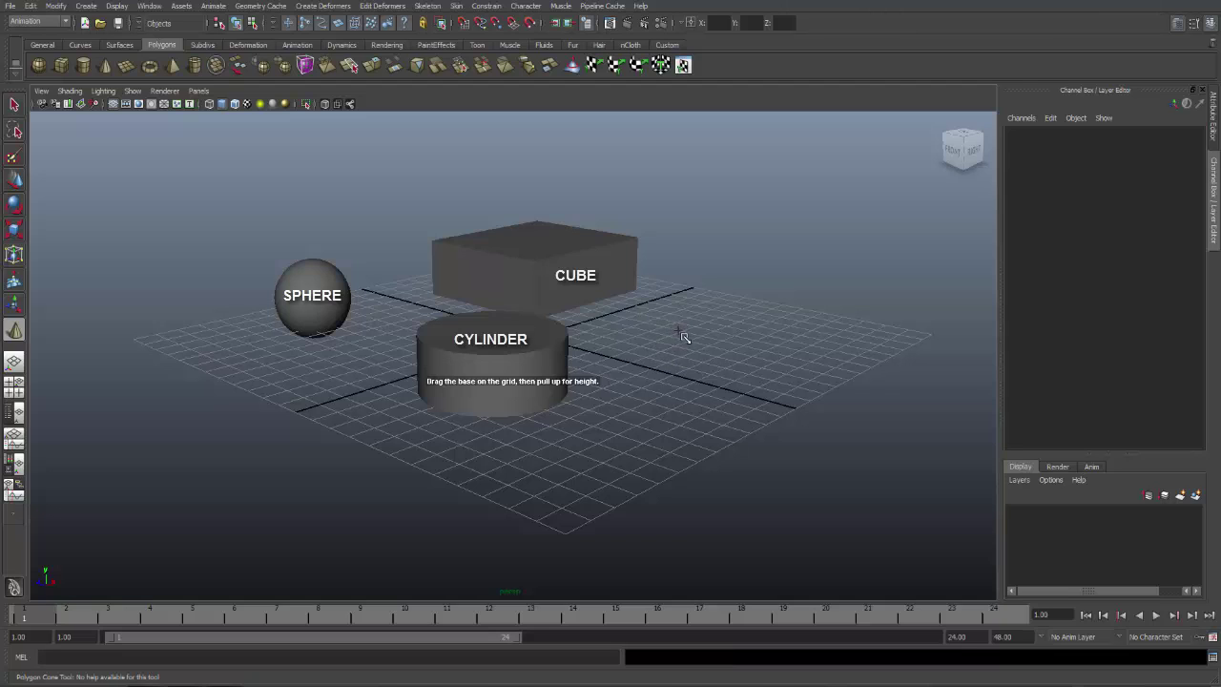
Drag out cone pCone1 right of the cube, then flat plane pPlane1 in front at X 9.126, Z 0.368
left_click_drag(679, 334, 716, 356)
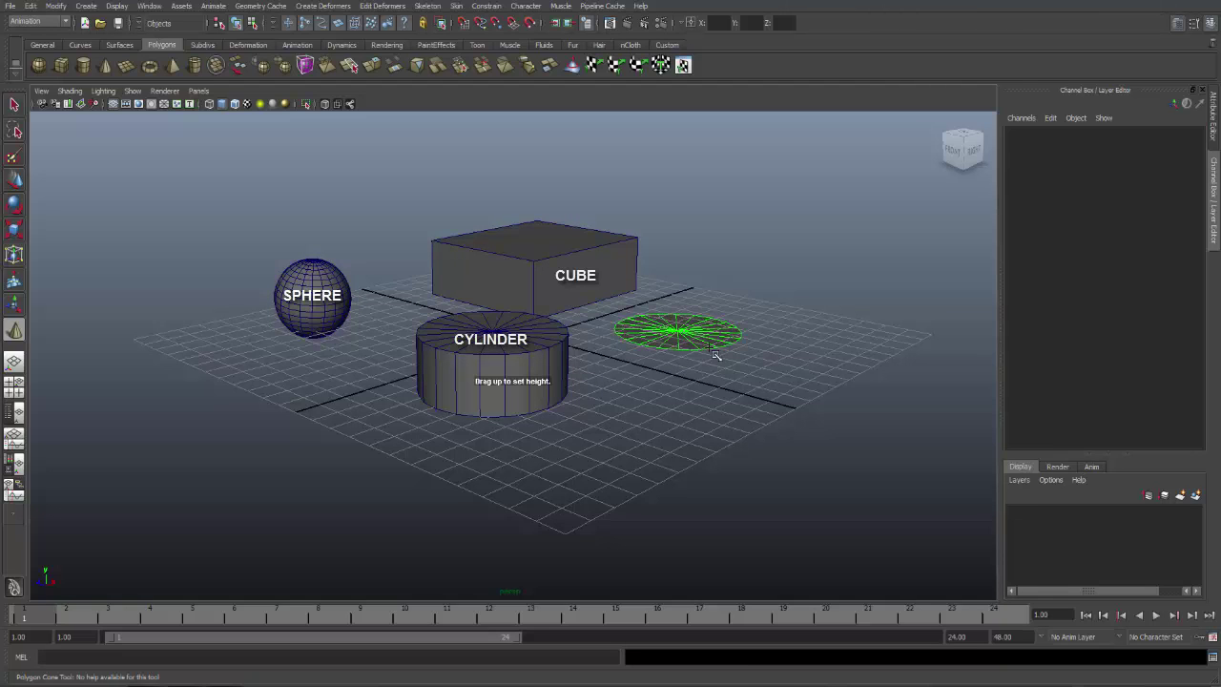
mouse_move(747, 319)
left_mouse_down()
mouse_move(758, 387)
mouse_move(746, 251)
left_mouse_up()
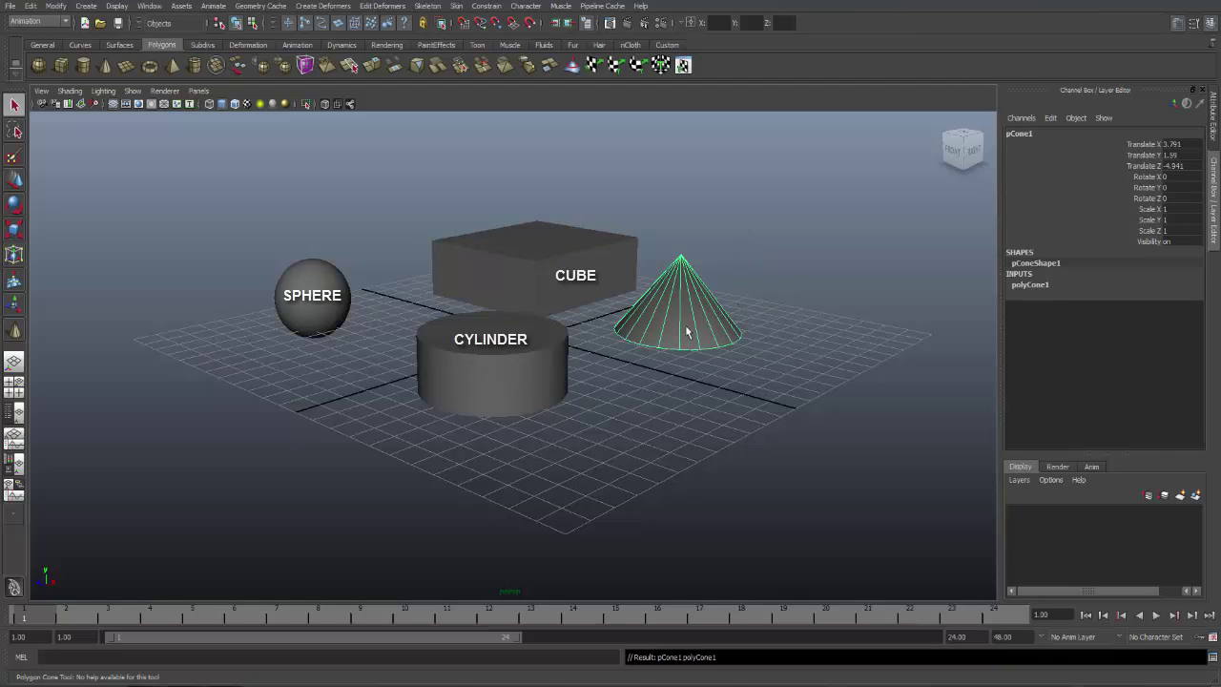
left_click(127, 69)
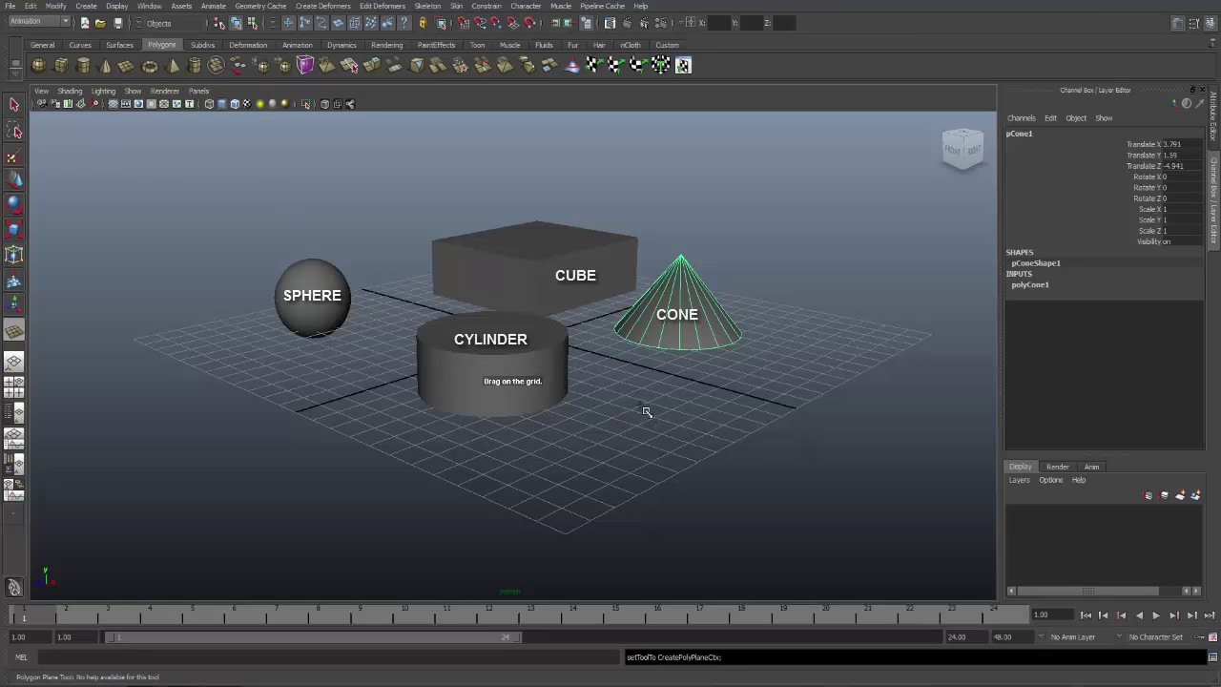
left_click_drag(627, 401, 804, 401)
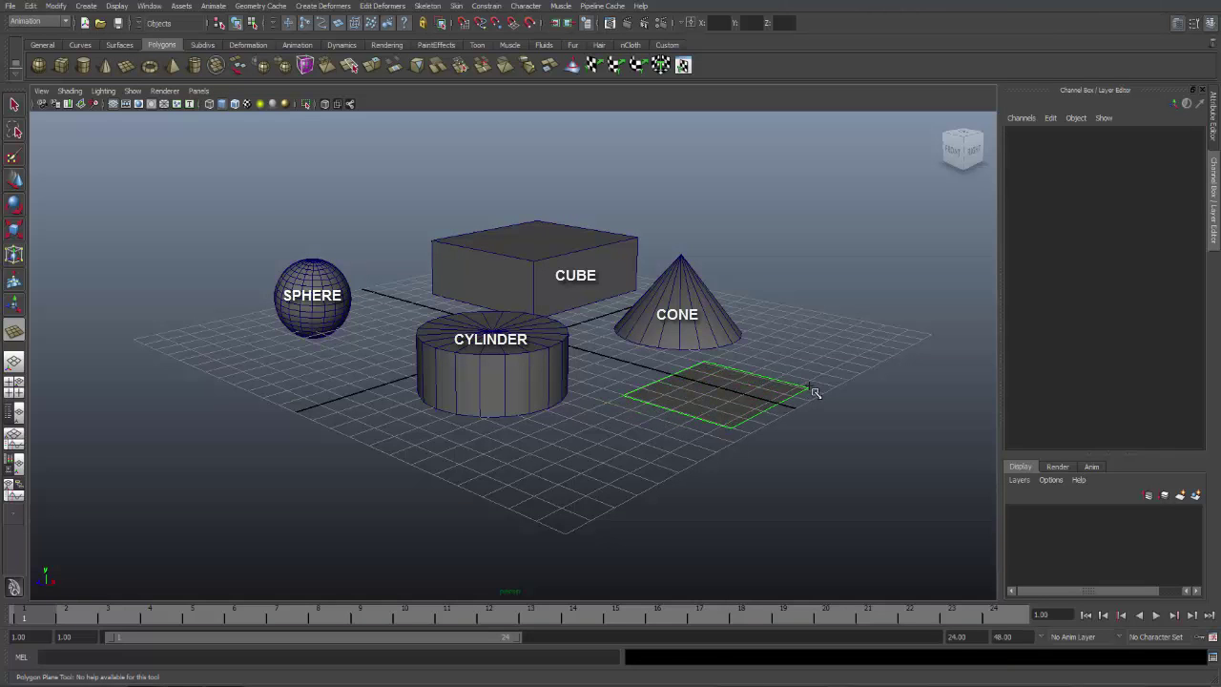
left_click_drag(803, 401, 809, 388)
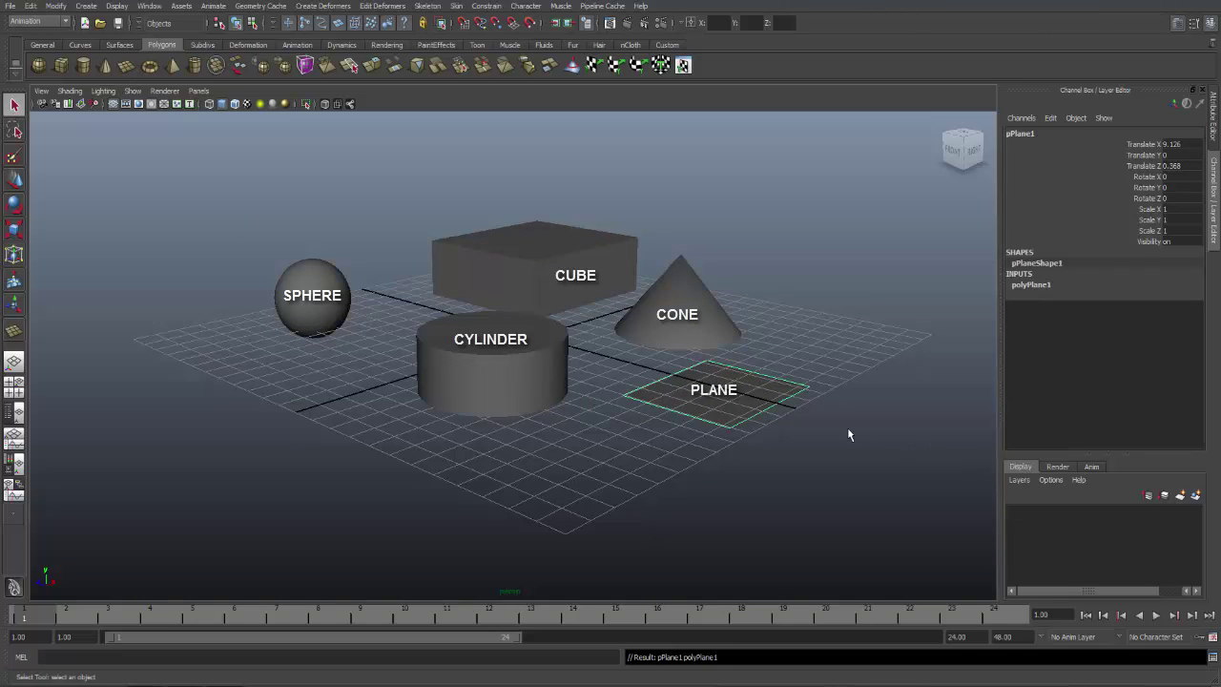
Drag out a polygon torus and pyramid at front left, and a pipe in front of the cylinder
left_click(150, 69)
left_click_drag(187, 403, 233, 421)
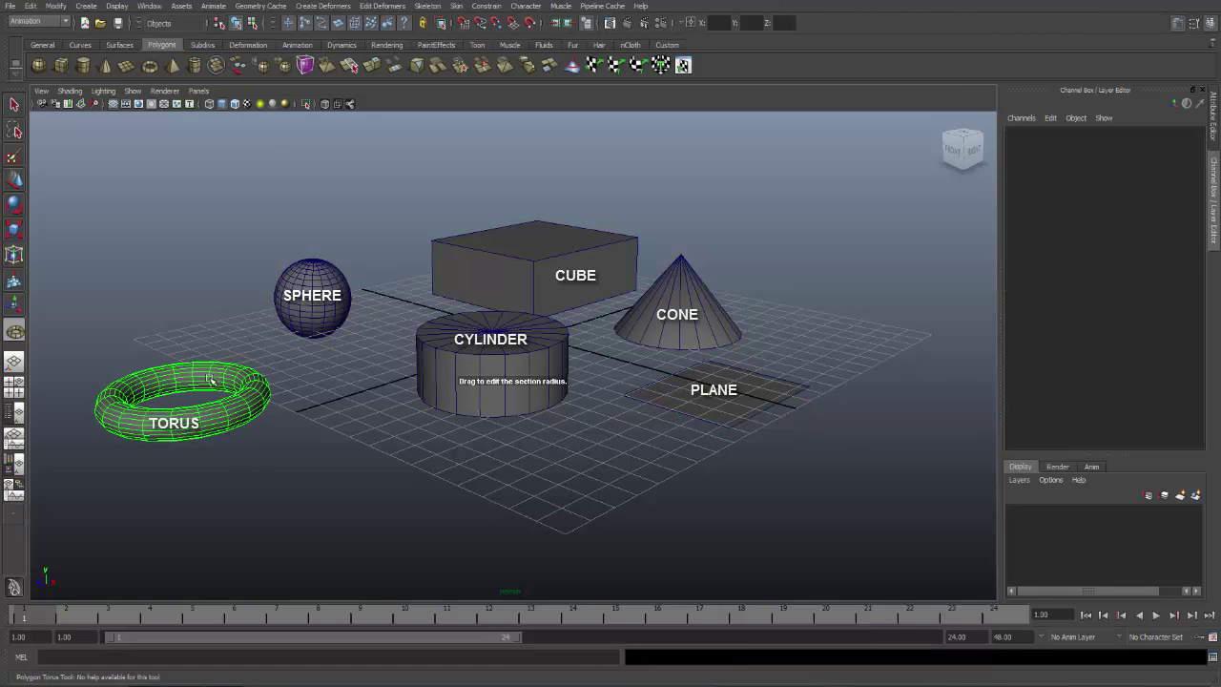
left_click(173, 65)
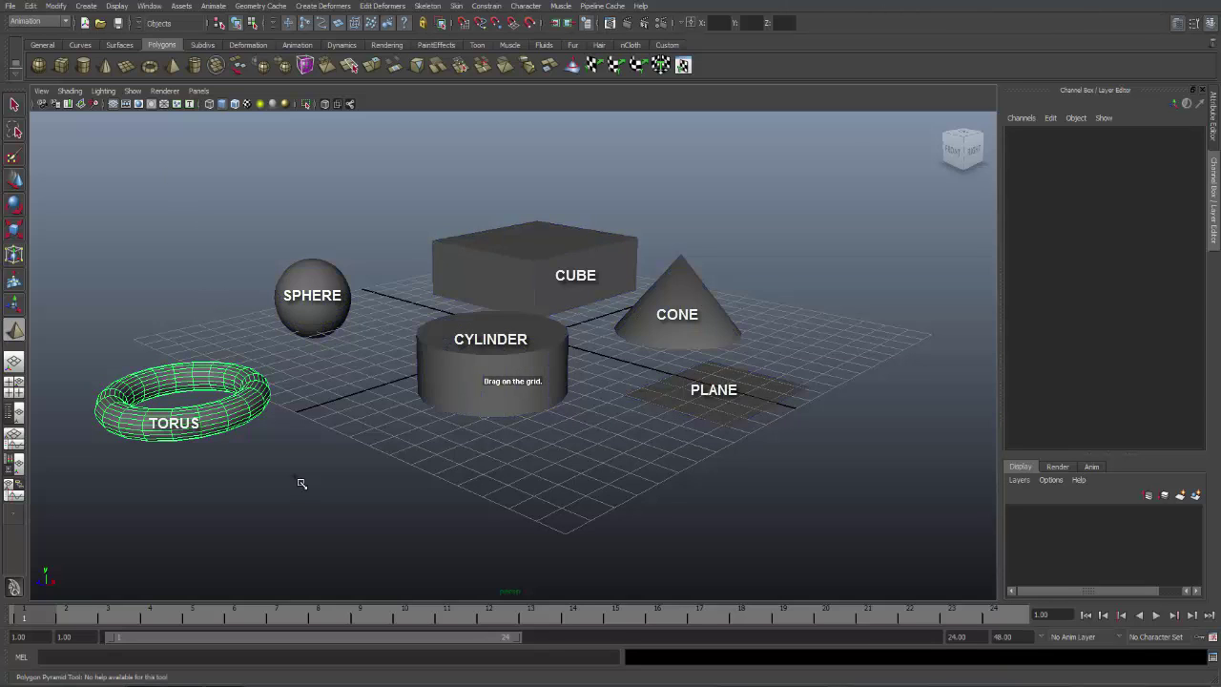
left_click_drag(290, 479, 384, 508)
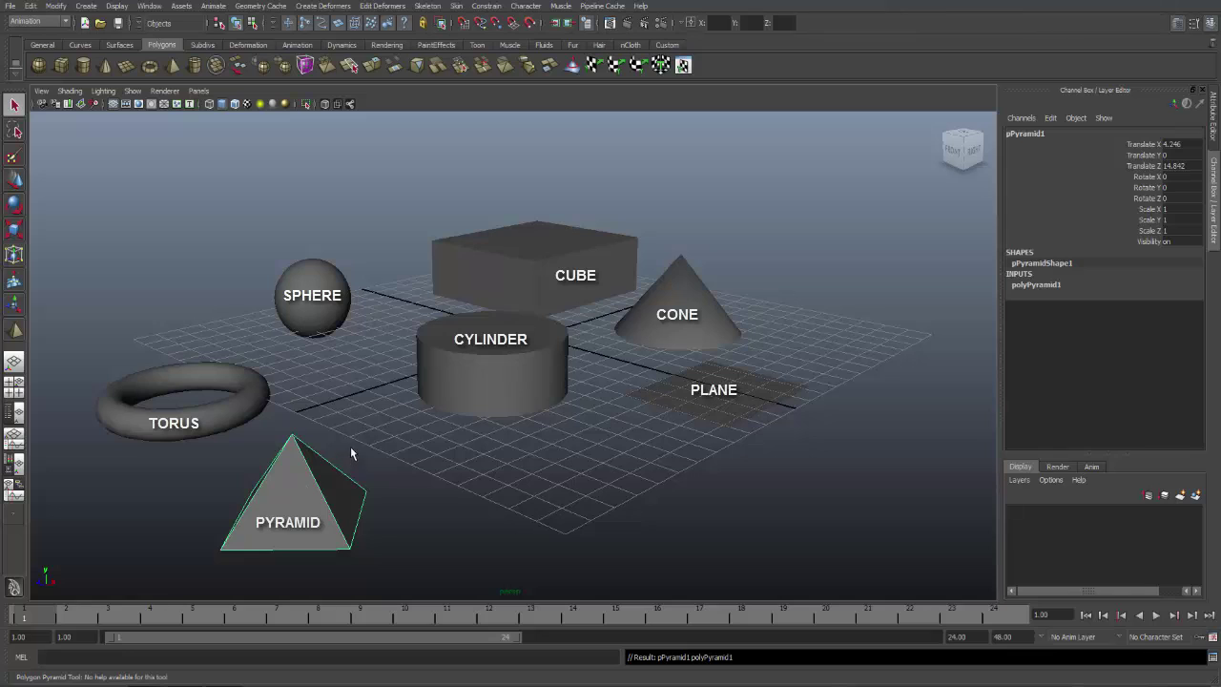
left_click(195, 65)
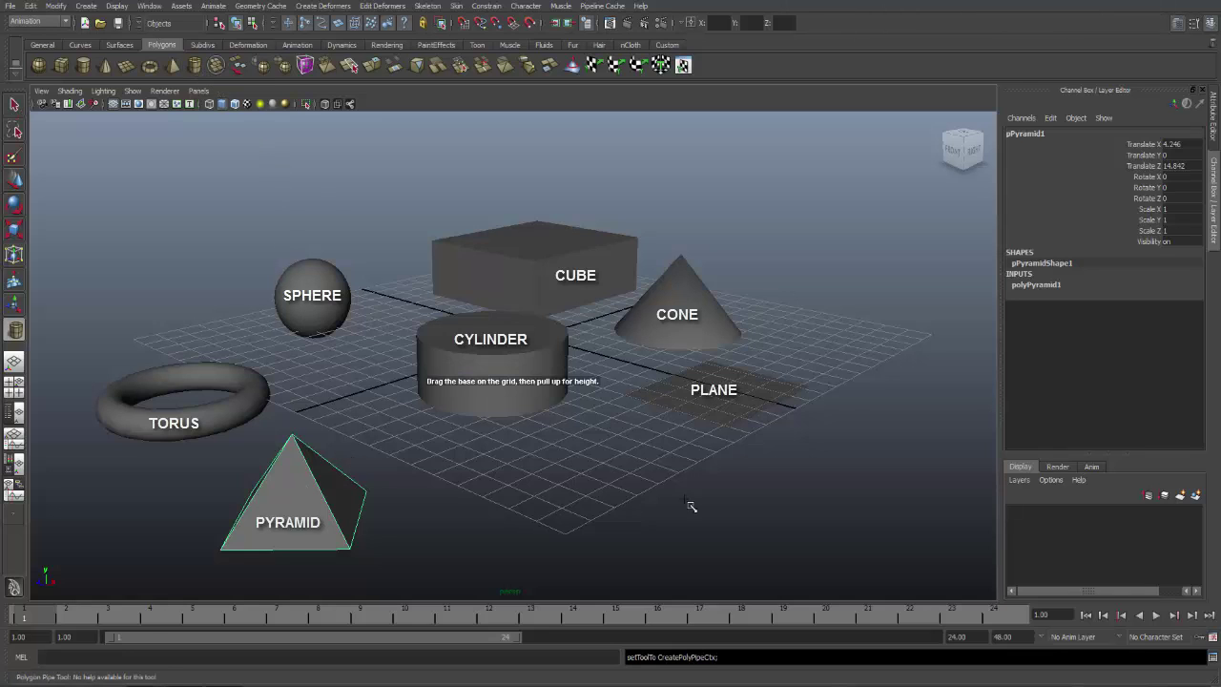
mouse_move(604, 495)
left_mouse_down()
mouse_move(654, 516)
mouse_move(673, 417)
left_mouse_up()
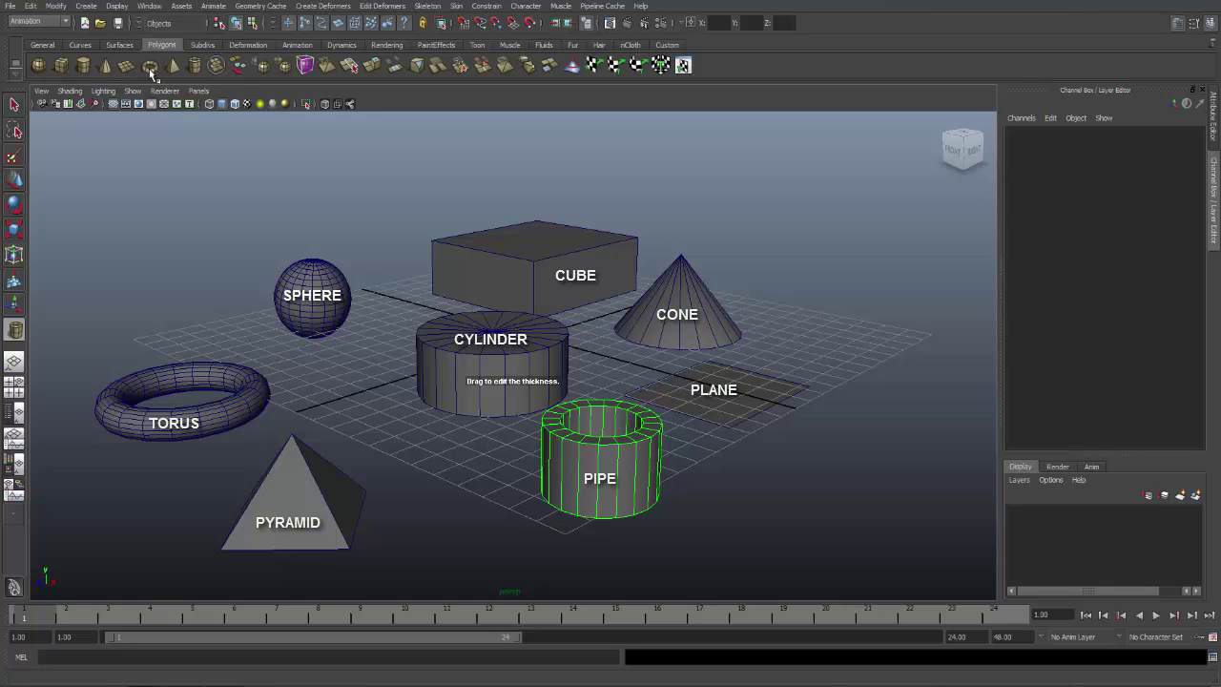
Look through the Surfaces, Curves and Subdivs shelves, finishing on the Curves shelf
left_click(132, 44)
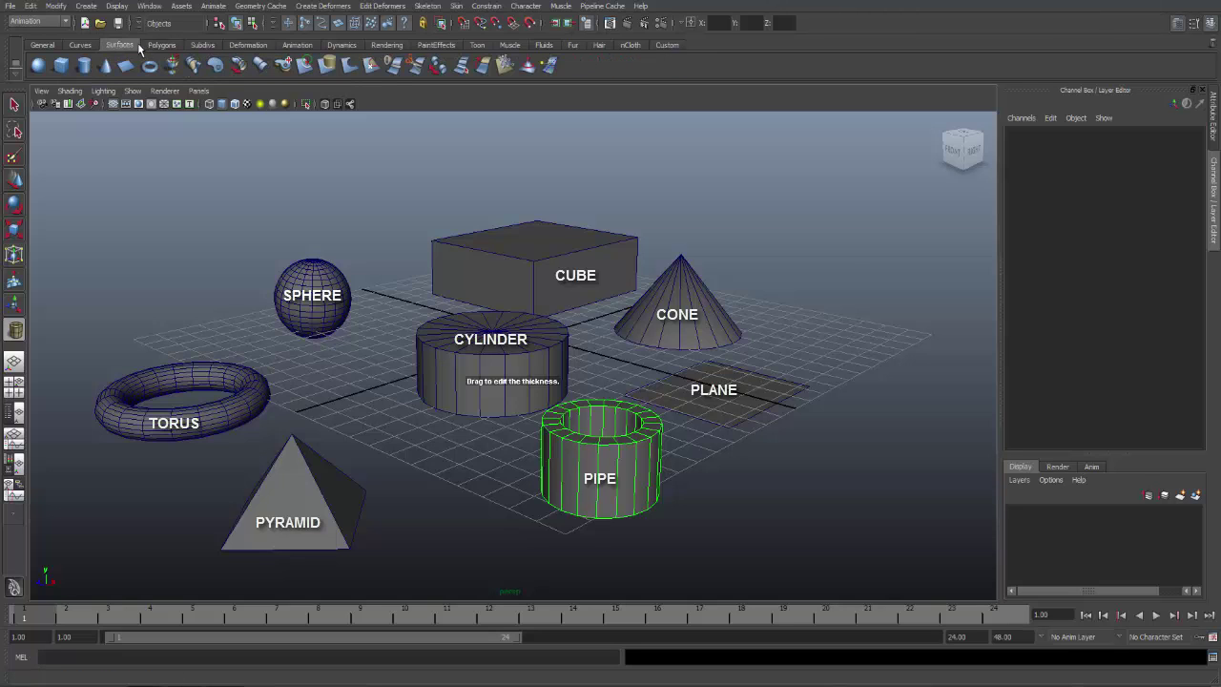
left_click(94, 42)
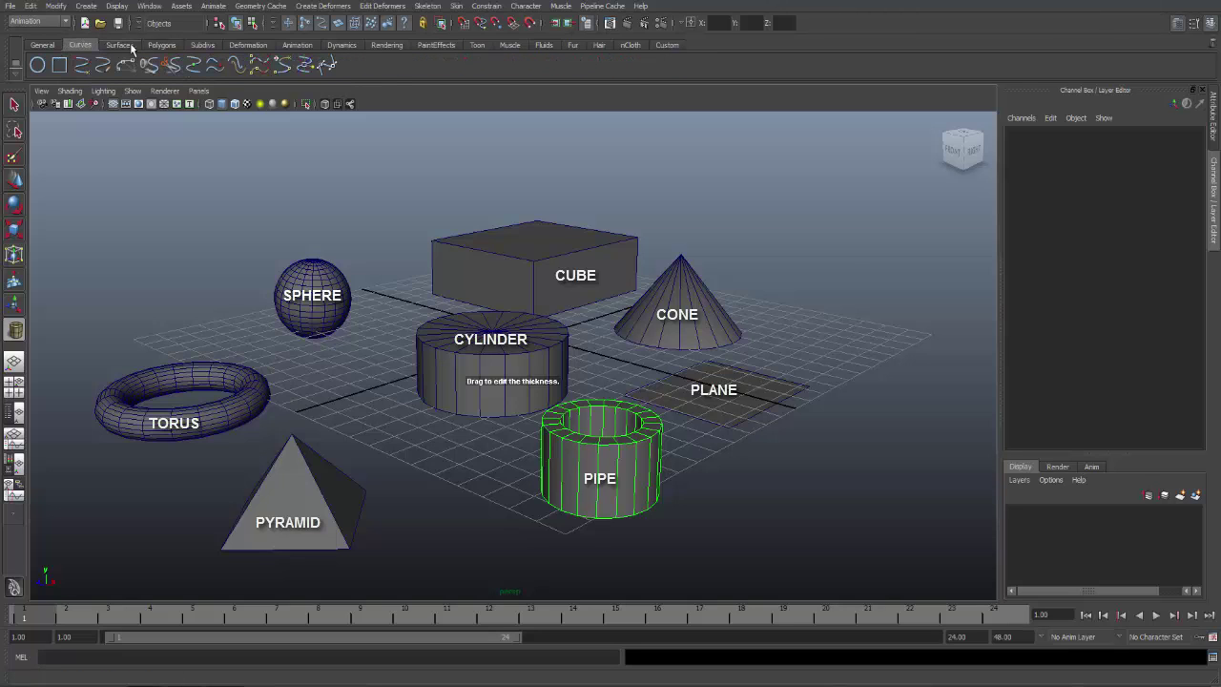
left_click(202, 44)
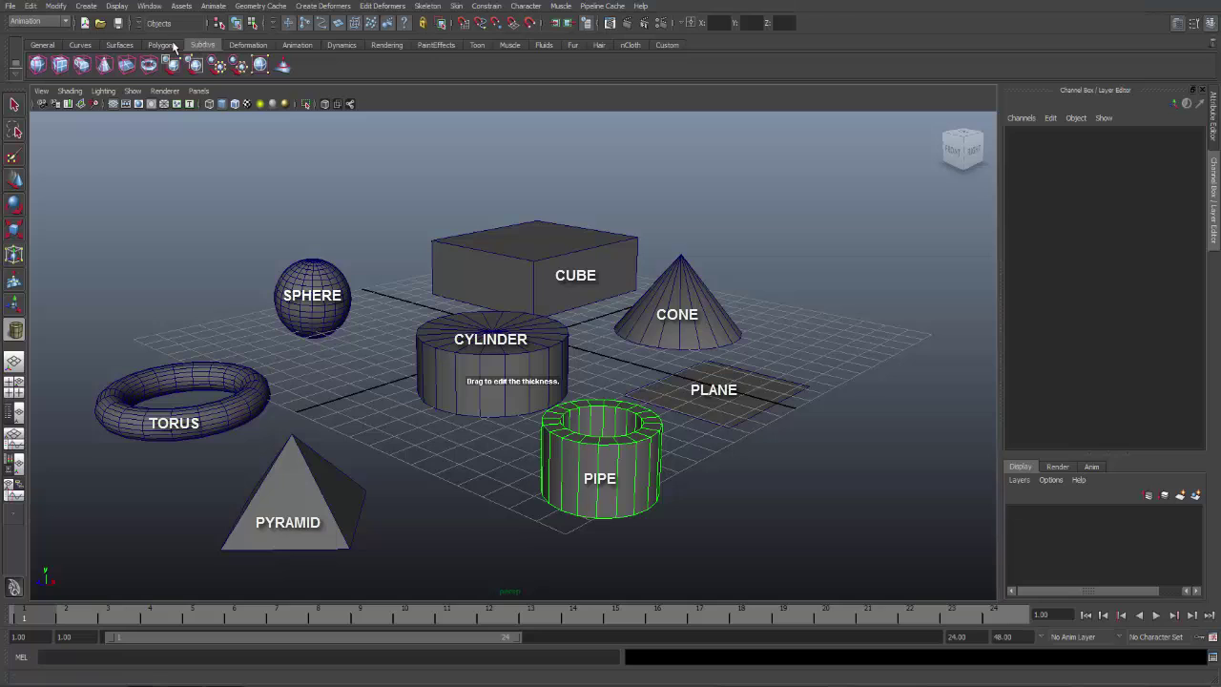
left_click(92, 41)
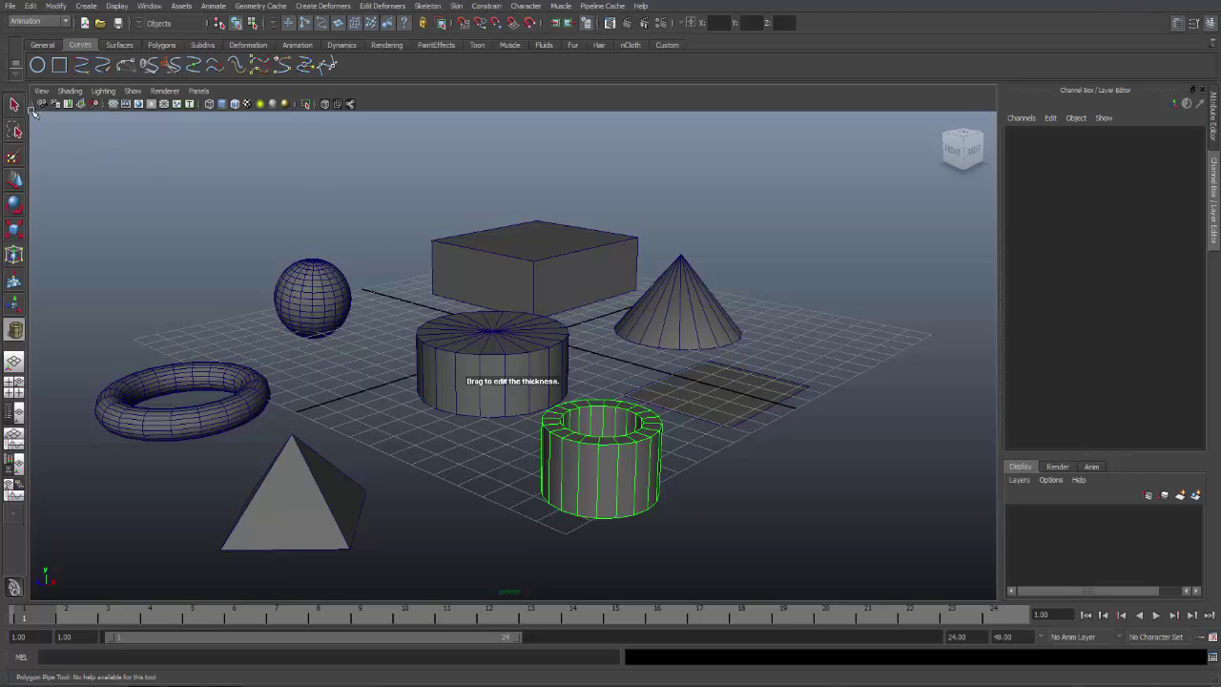
With the Select Tool, pick the box, cone, cylinder, pipe, pyramid, torus and sphere in turn
left_click(15, 105)
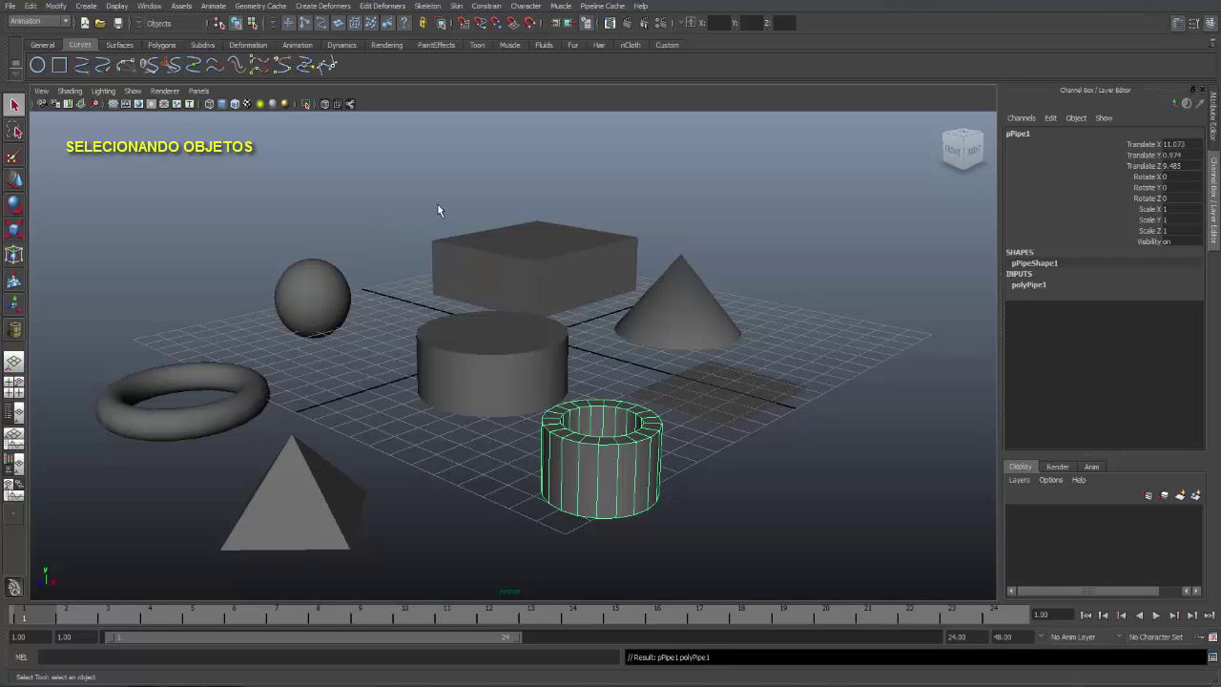
left_click(525, 232)
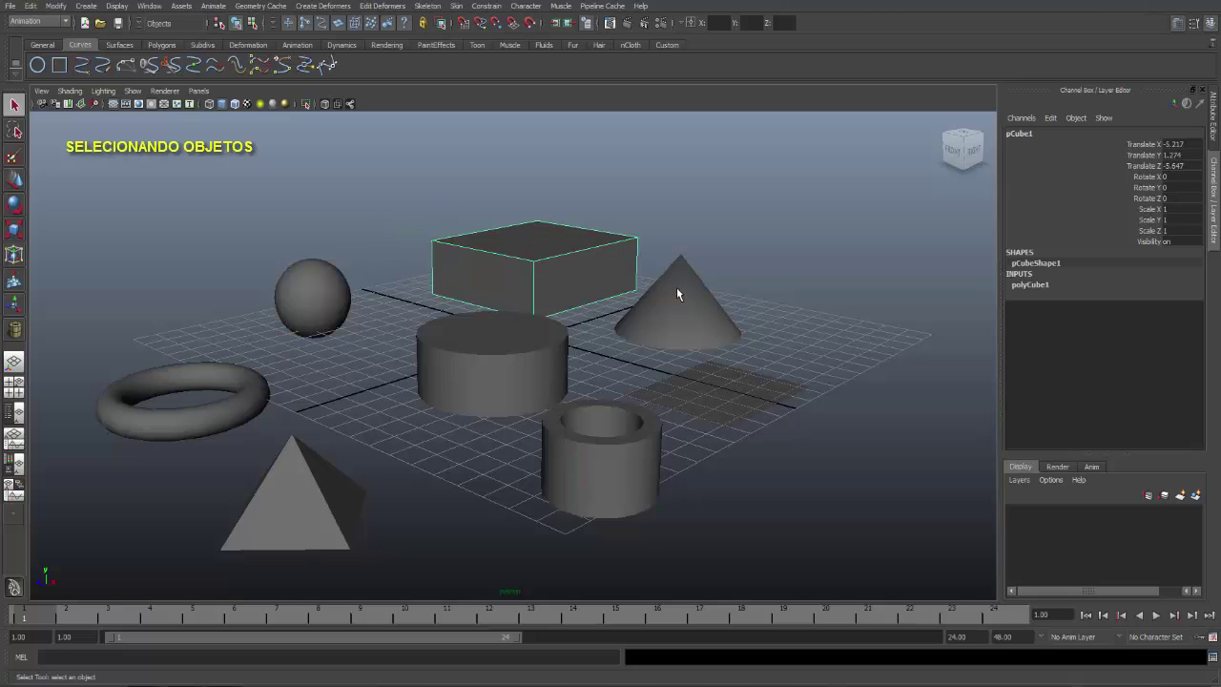
left_click(664, 309)
left_click(478, 366)
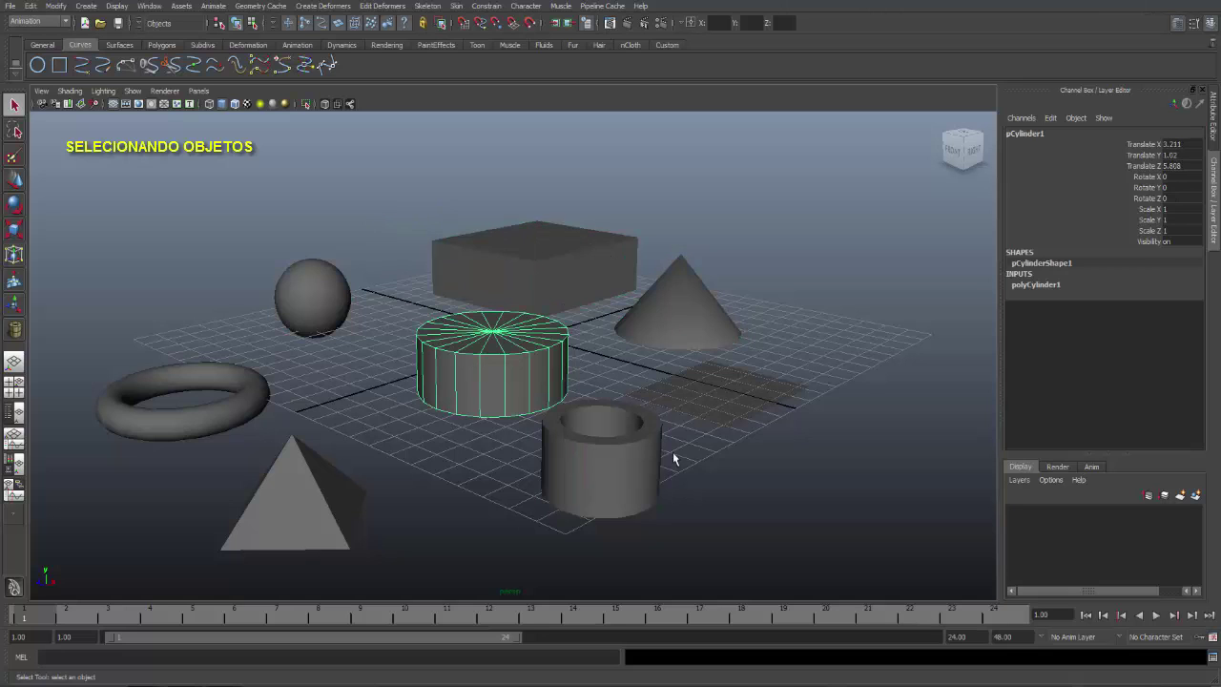
left_click(621, 472)
left_click(305, 474)
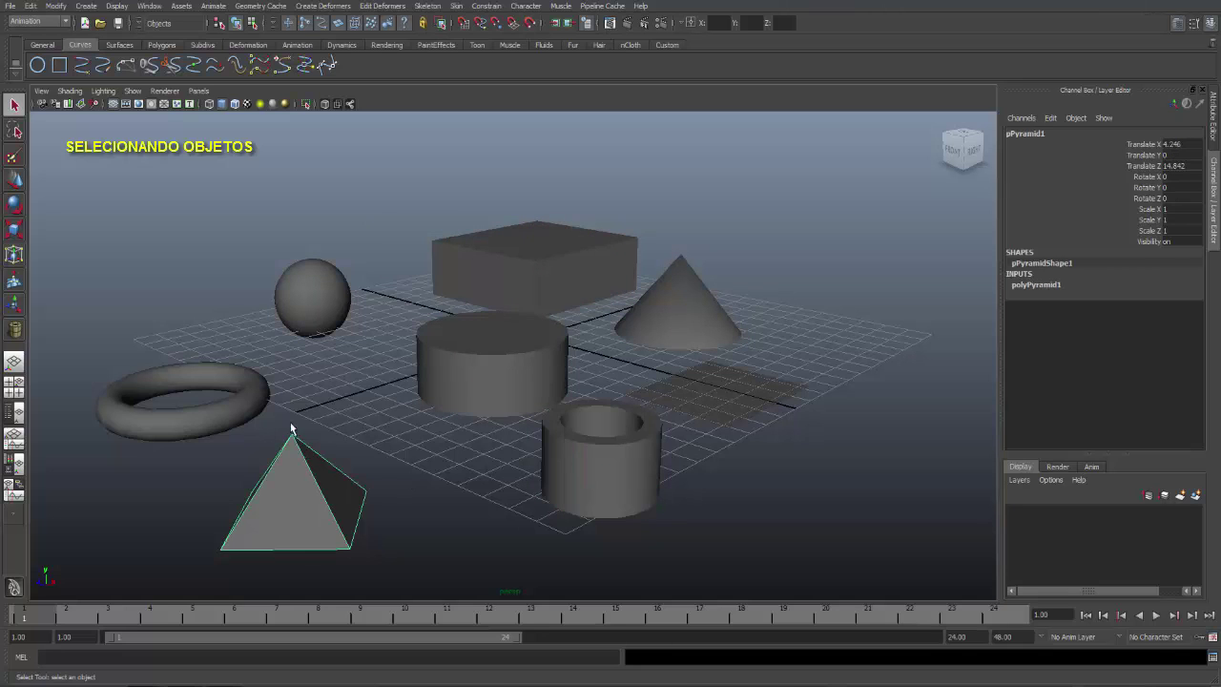
left_click(244, 389)
left_click(316, 290)
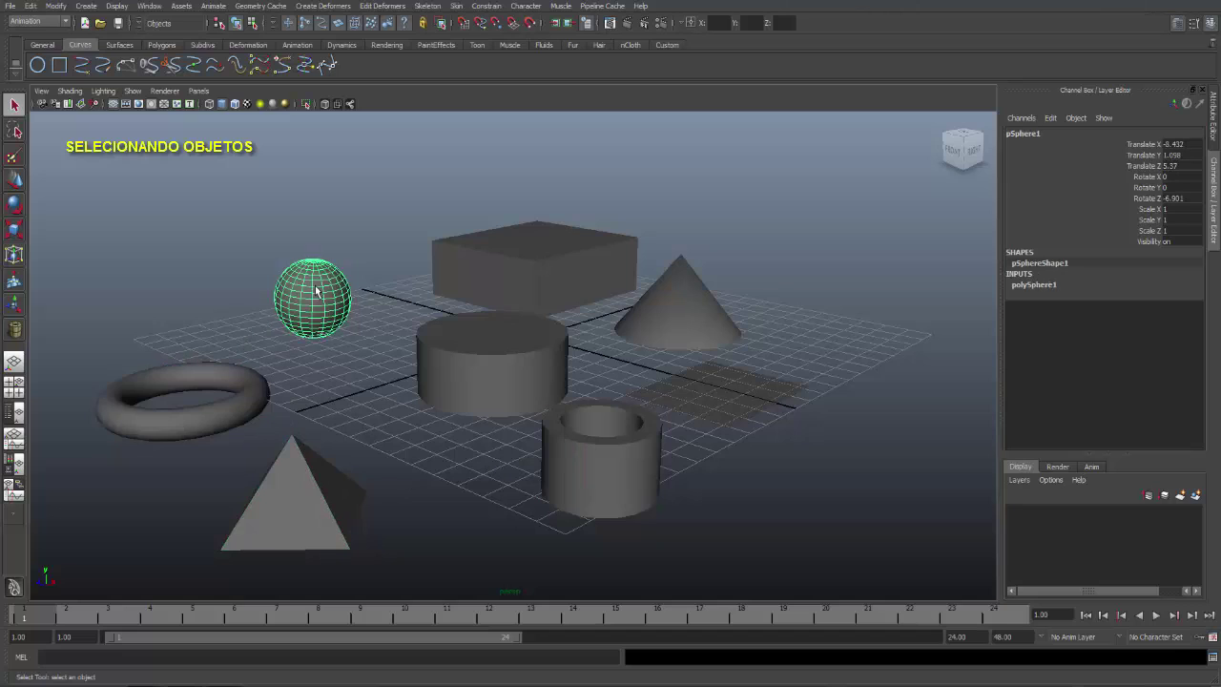
Clear the selection, then select the sphere and Shift-add the cone
left_click(305, 180)
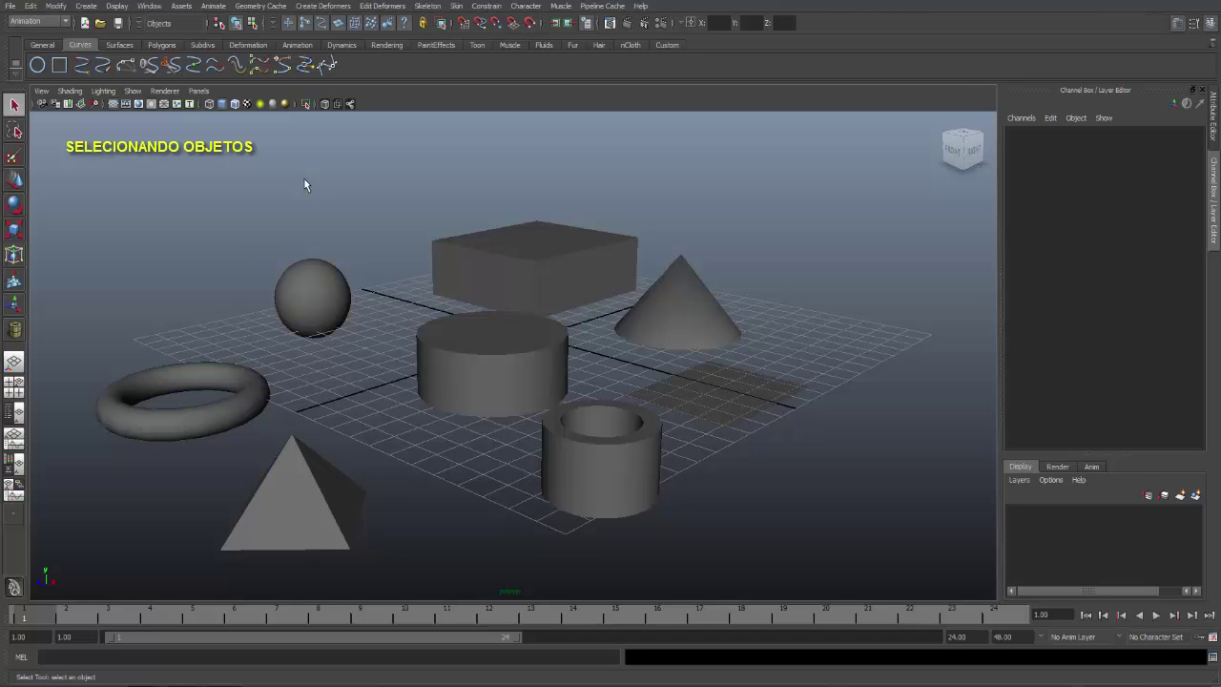
left_click(310, 295)
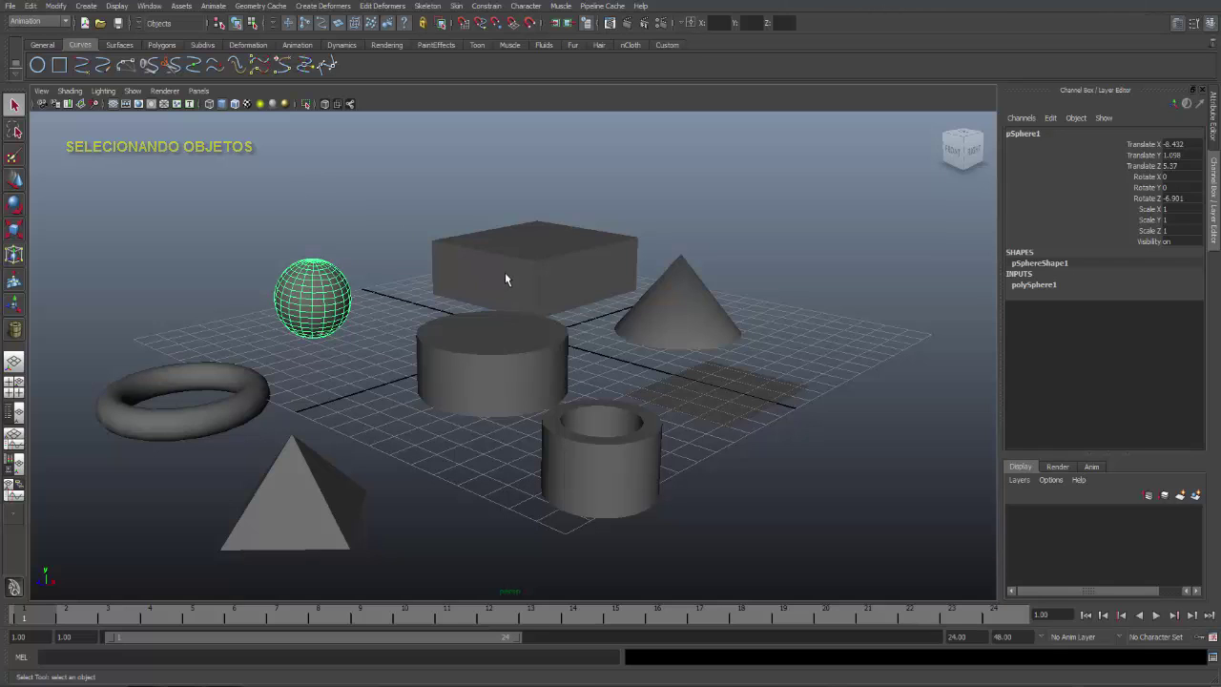
left_click(690, 302, "shift")
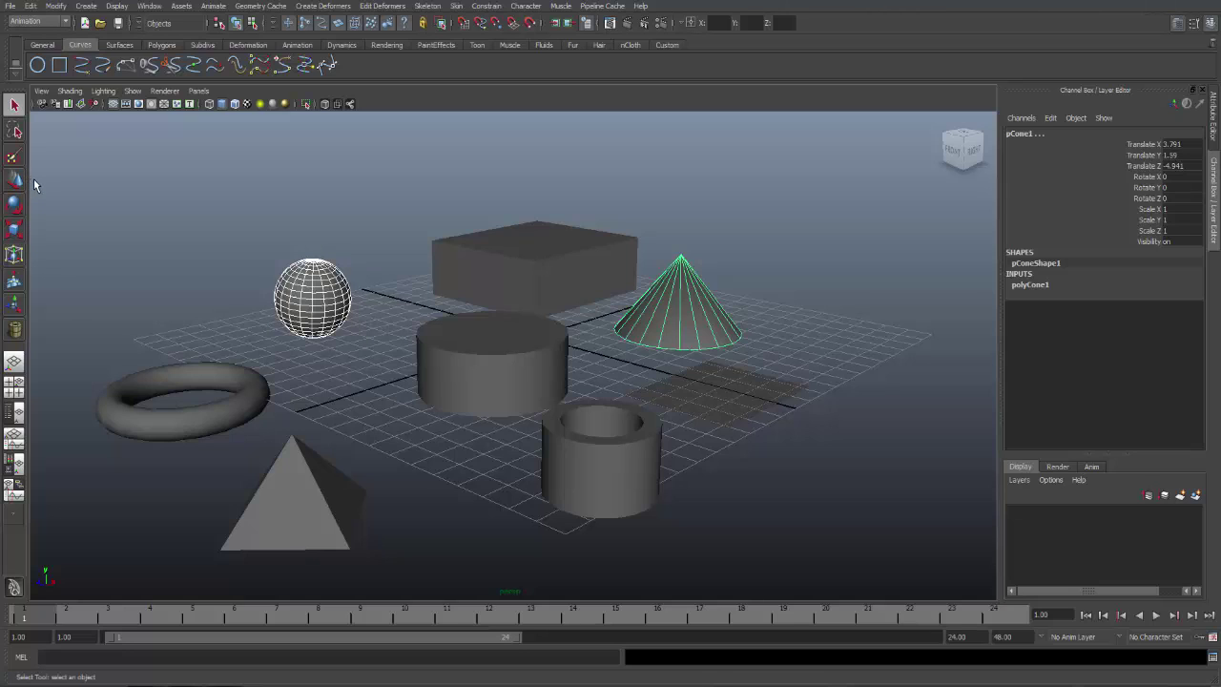
Nudge the cone and sphere right, tilt the cone slightly and scale it to Scale Y 1.058
left_click(14, 180)
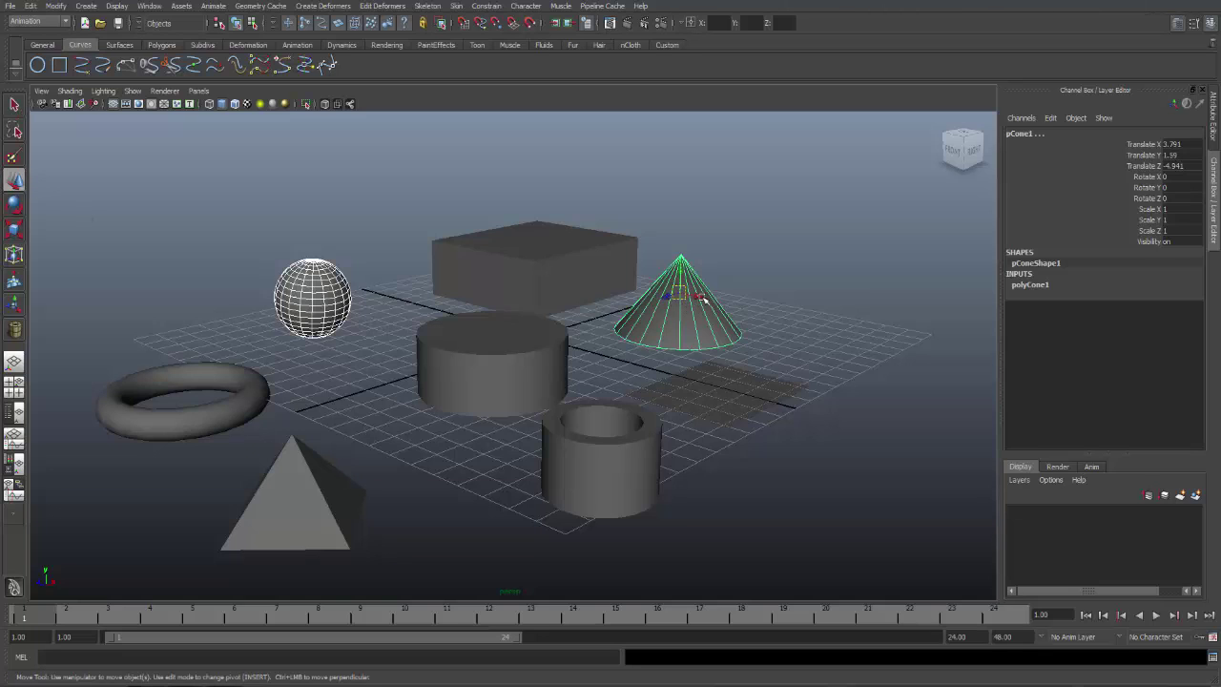
mouse_move(702, 302)
left_mouse_down()
mouse_move(718, 310)
mouse_move(705, 306)
left_mouse_up()
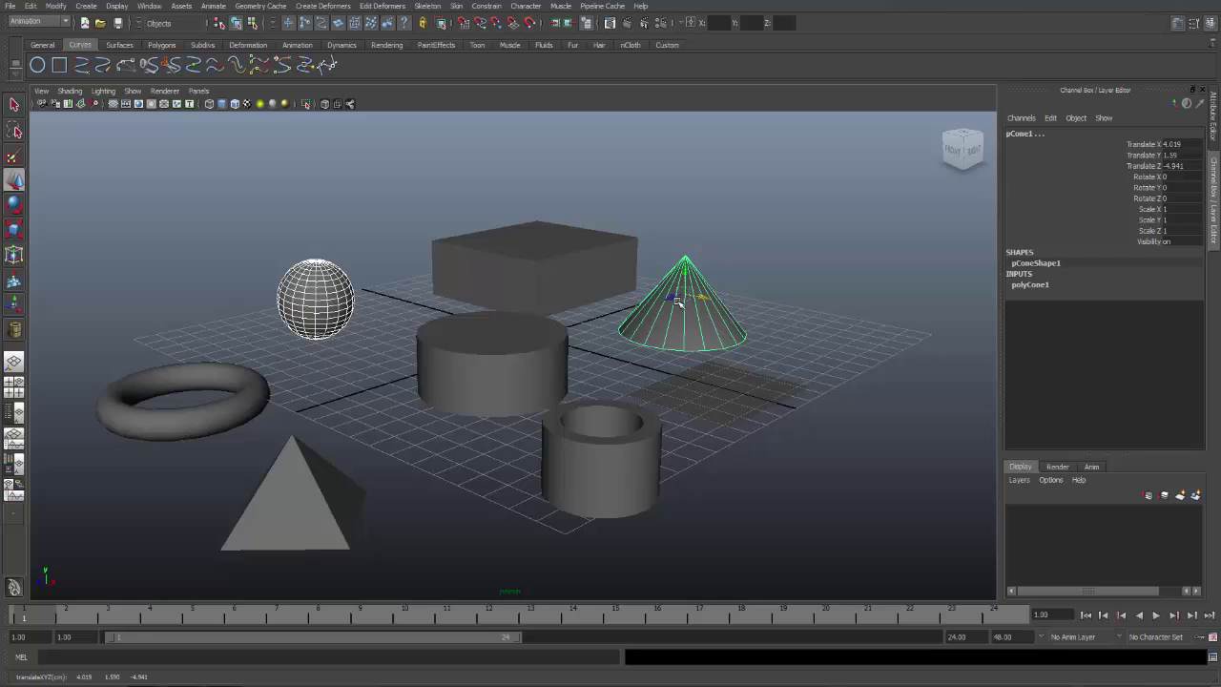
left_click(14, 204)
left_click_drag(710, 267, 709, 271)
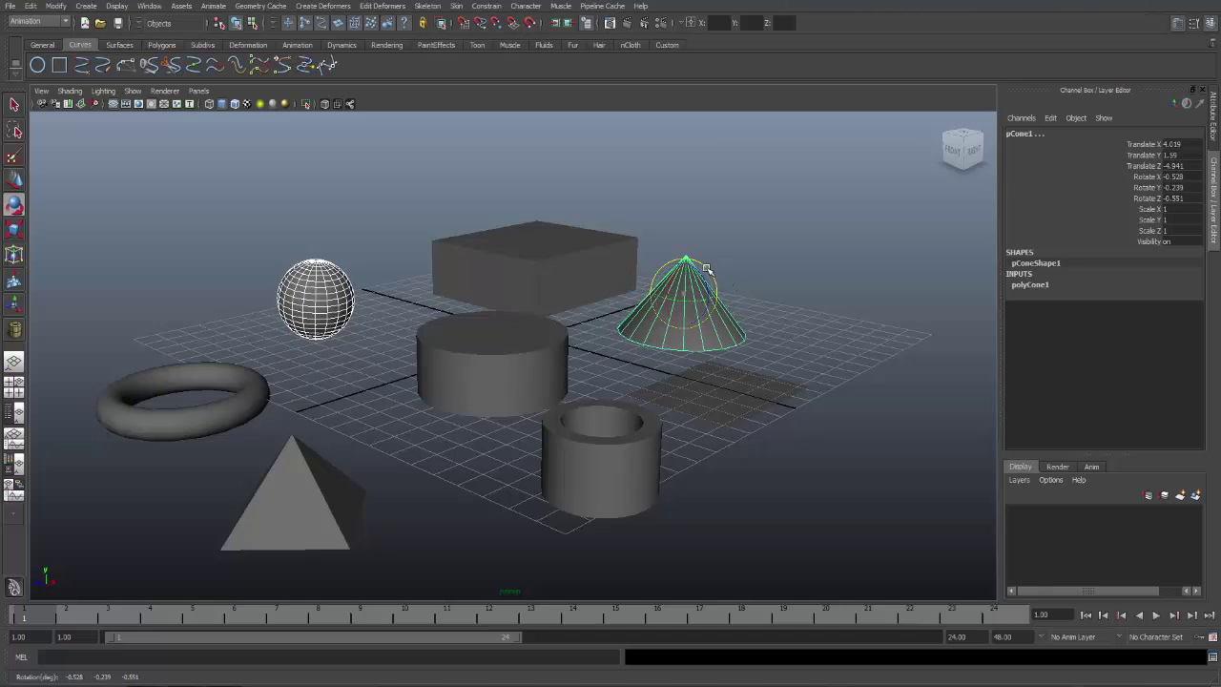
left_click(14, 229)
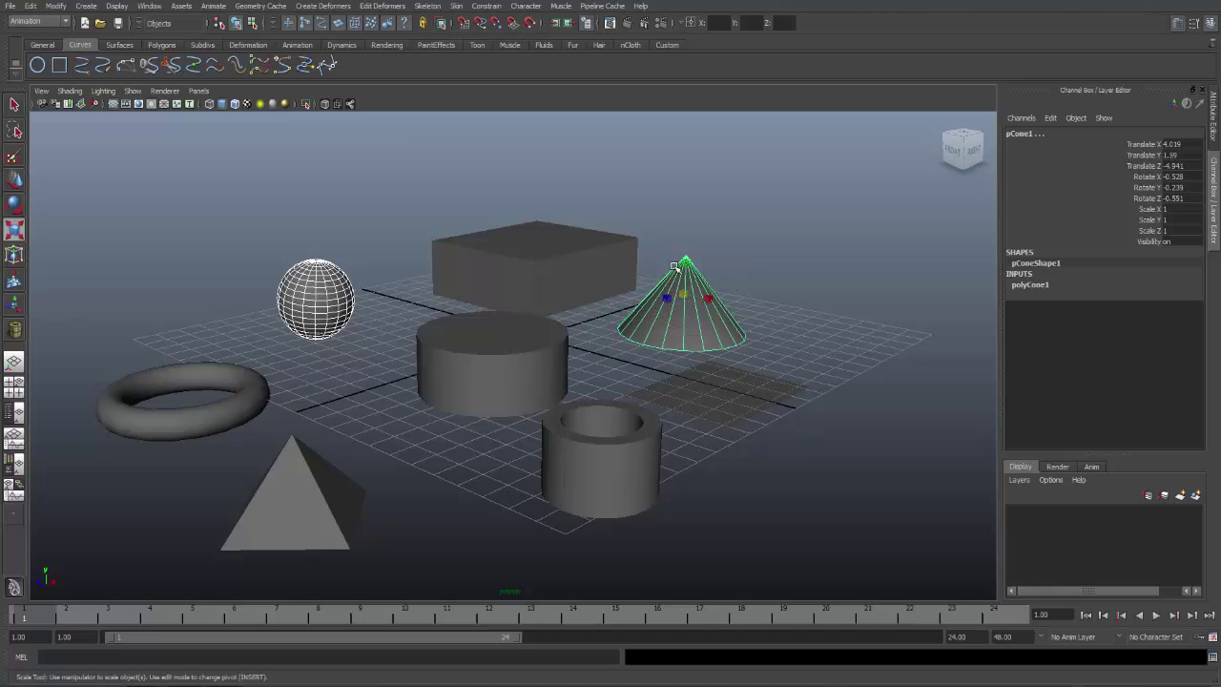
left_click_drag(685, 266, 688, 255)
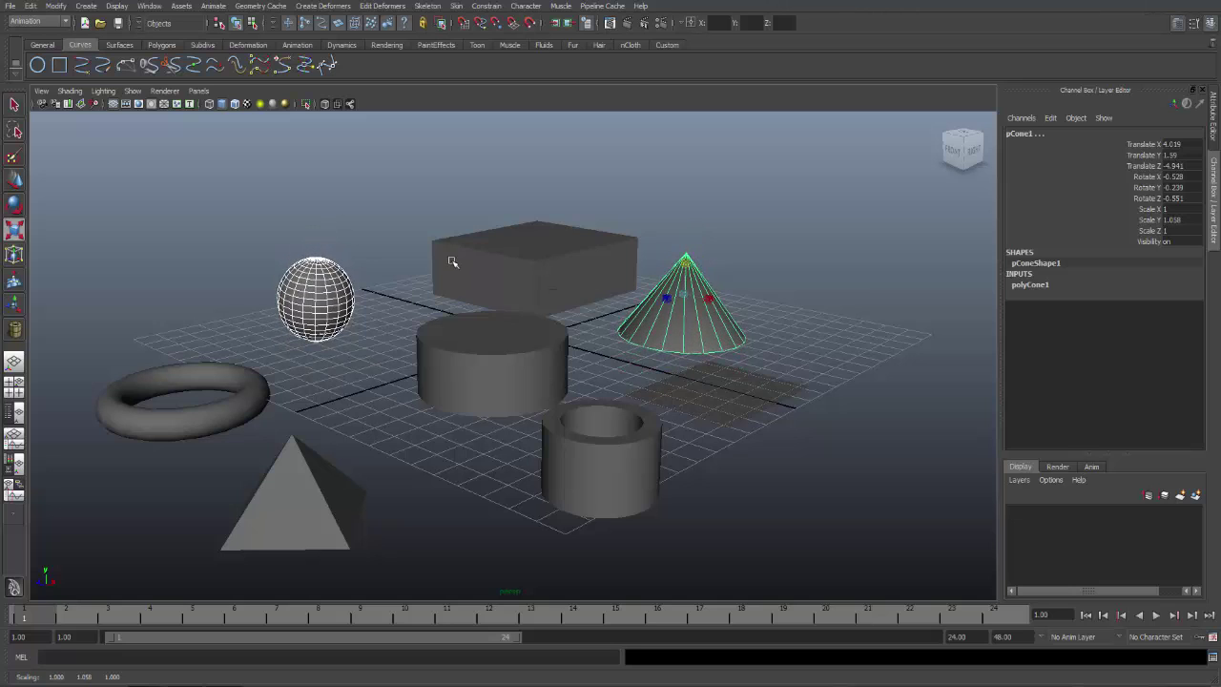
Return to selection with Q and add the box, cylinder, pipe, pyramid and torus
key("q")
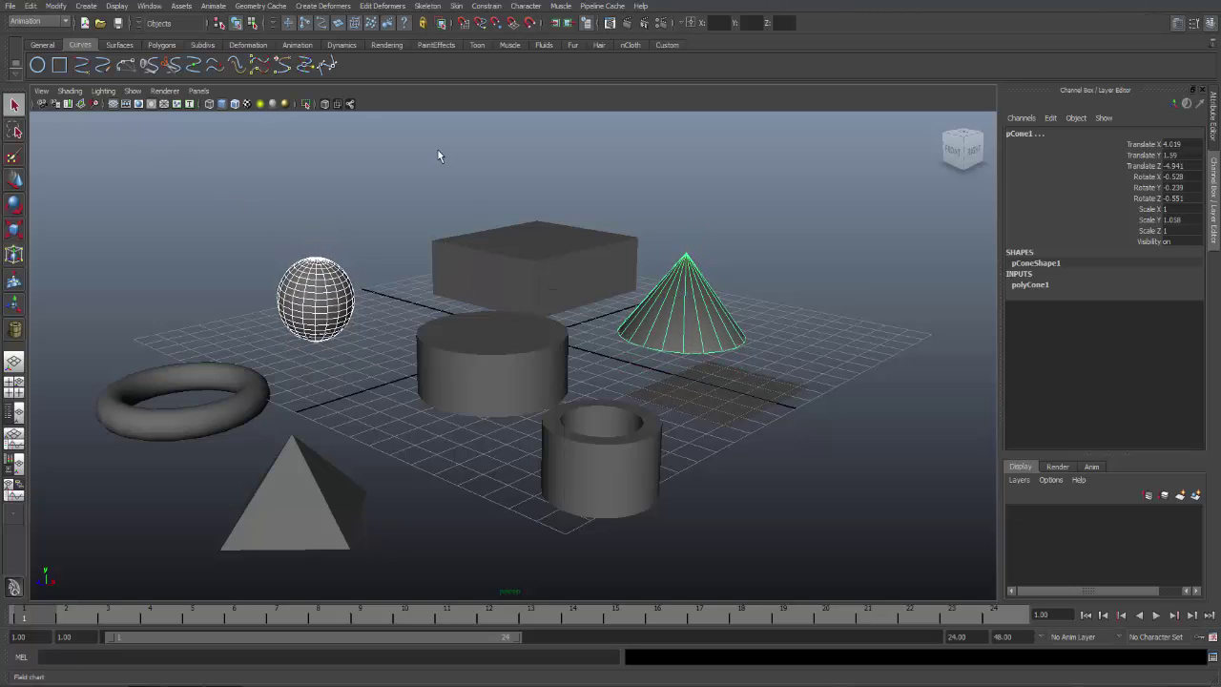
left_click(522, 265, "shift")
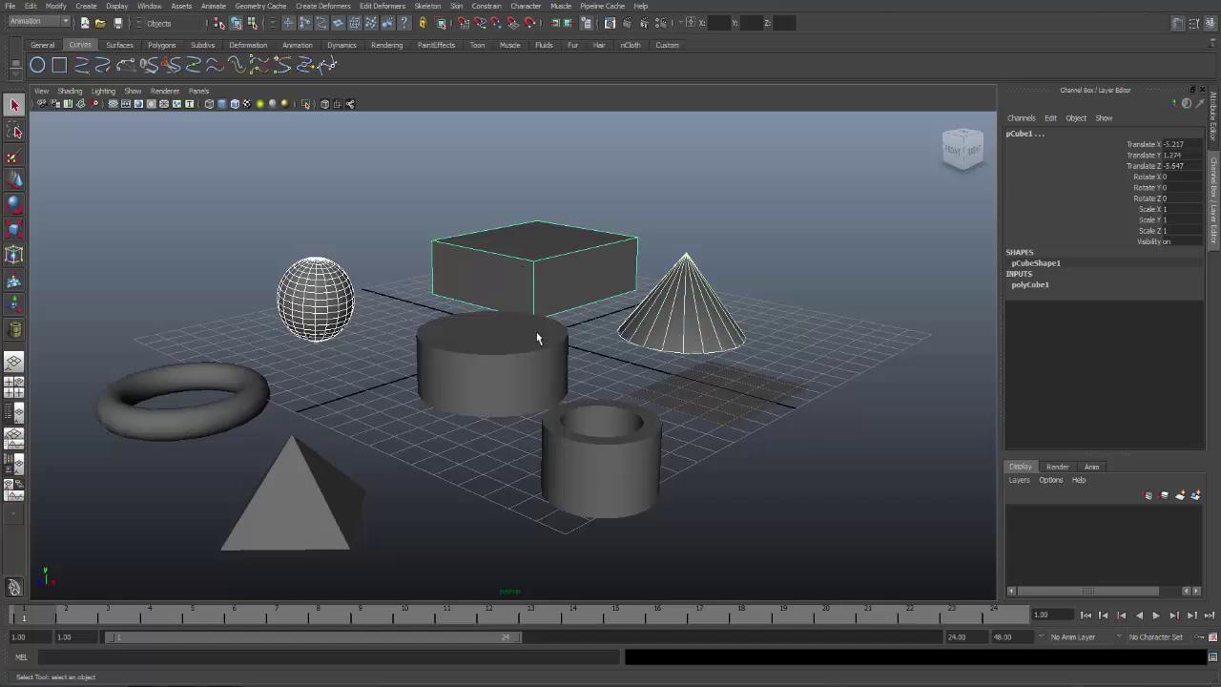
left_click(520, 371, "shift")
left_click(625, 472, "shift")
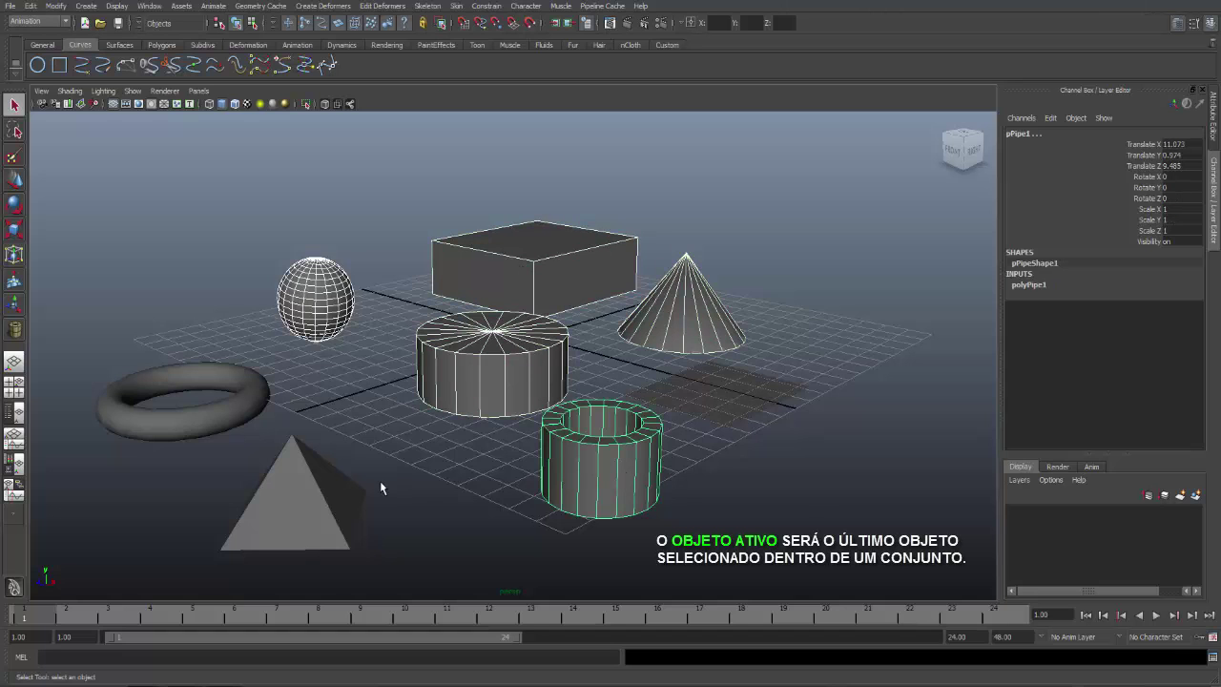
left_click(314, 487, "shift")
left_click(211, 417, "shift")
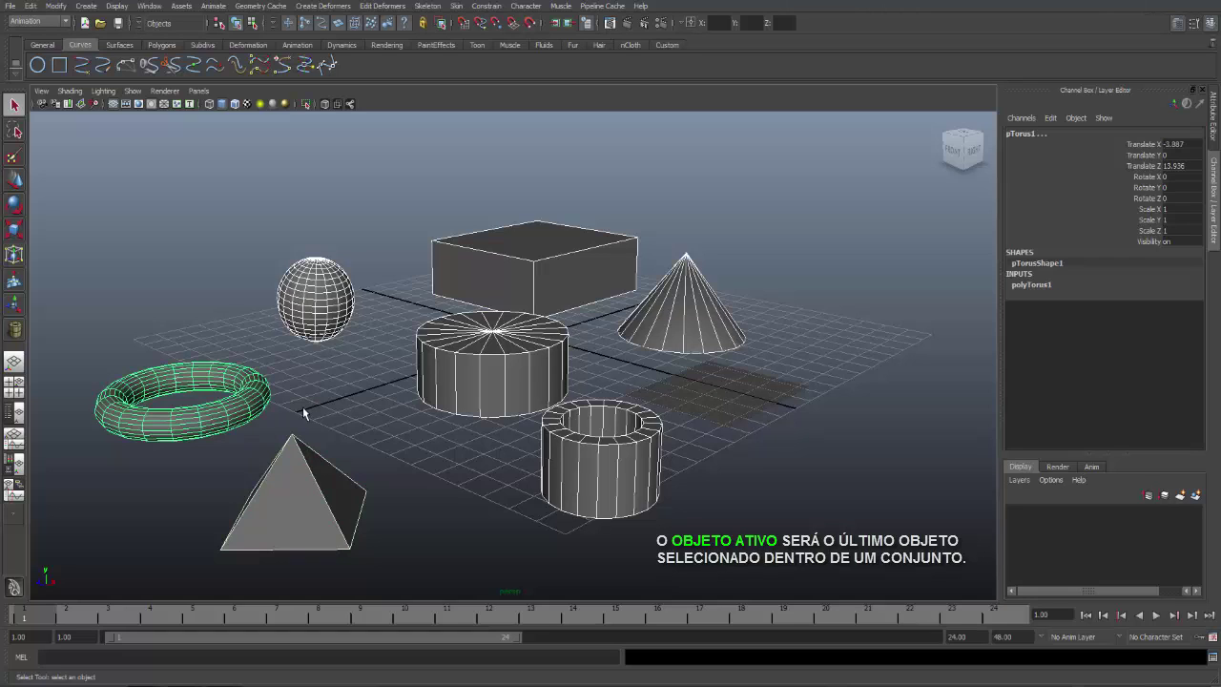
Delete the sphere, cone, torus, pyramid and plane one by one, leaving cube, cylinder and pipe
left_click(162, 194)
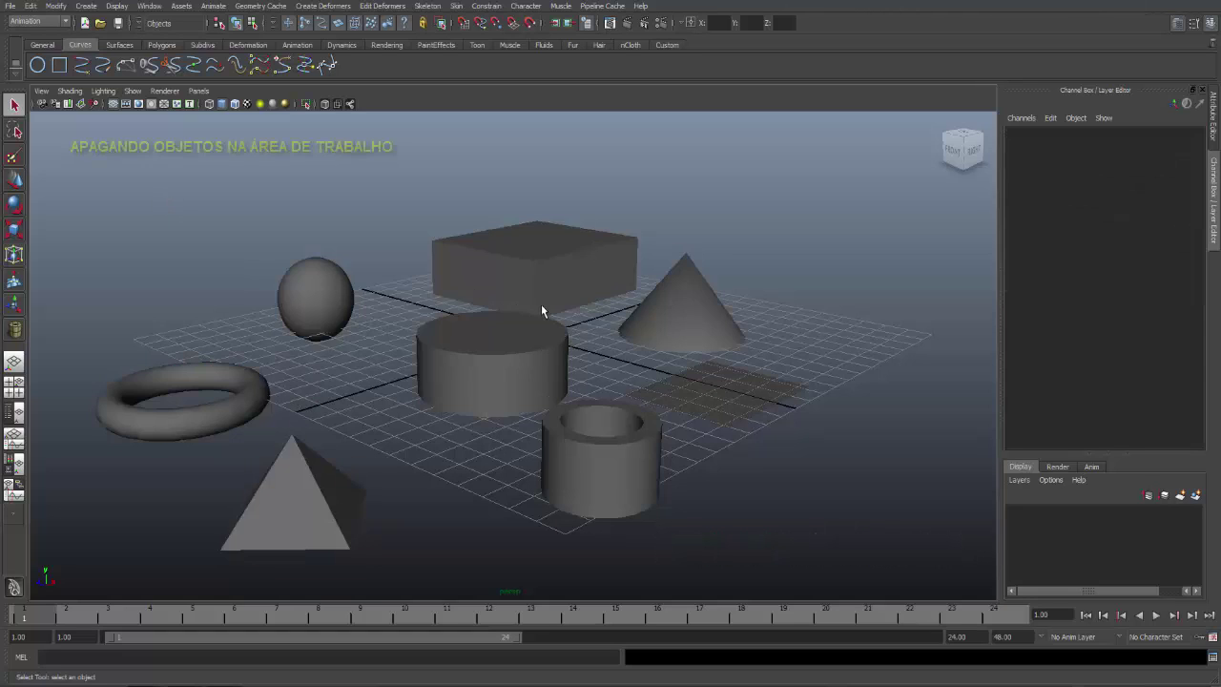
left_click(320, 276)
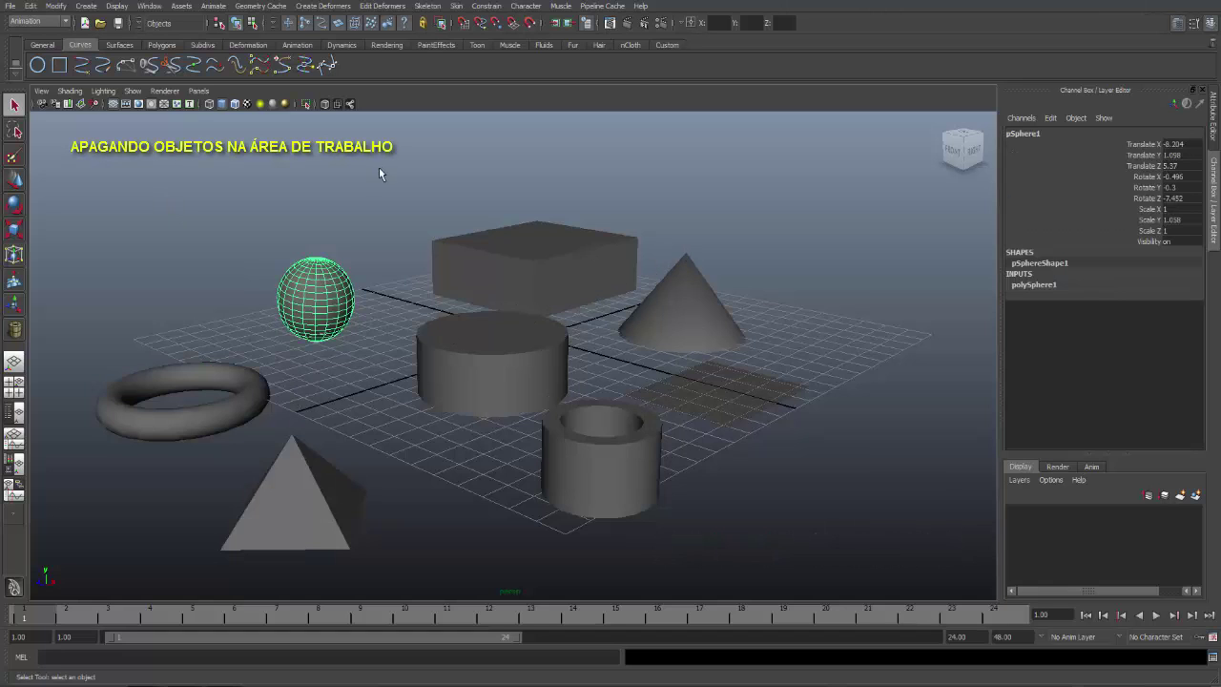
key("Delete")
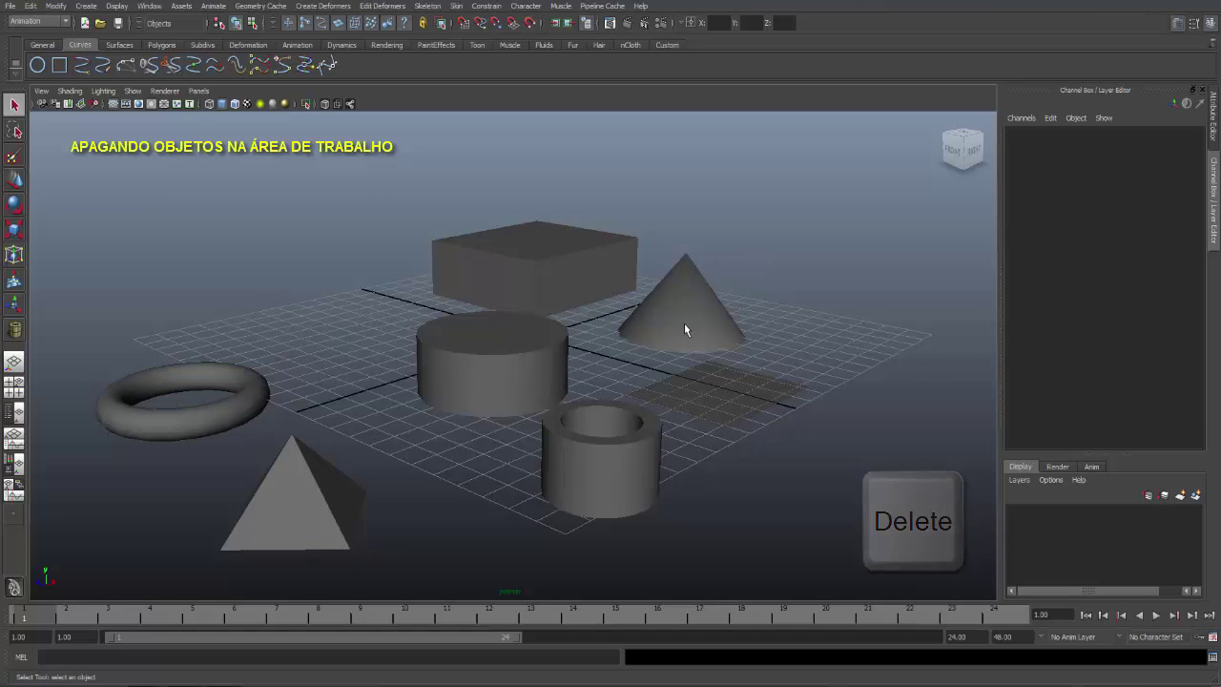
left_click(684, 322)
key("Delete")
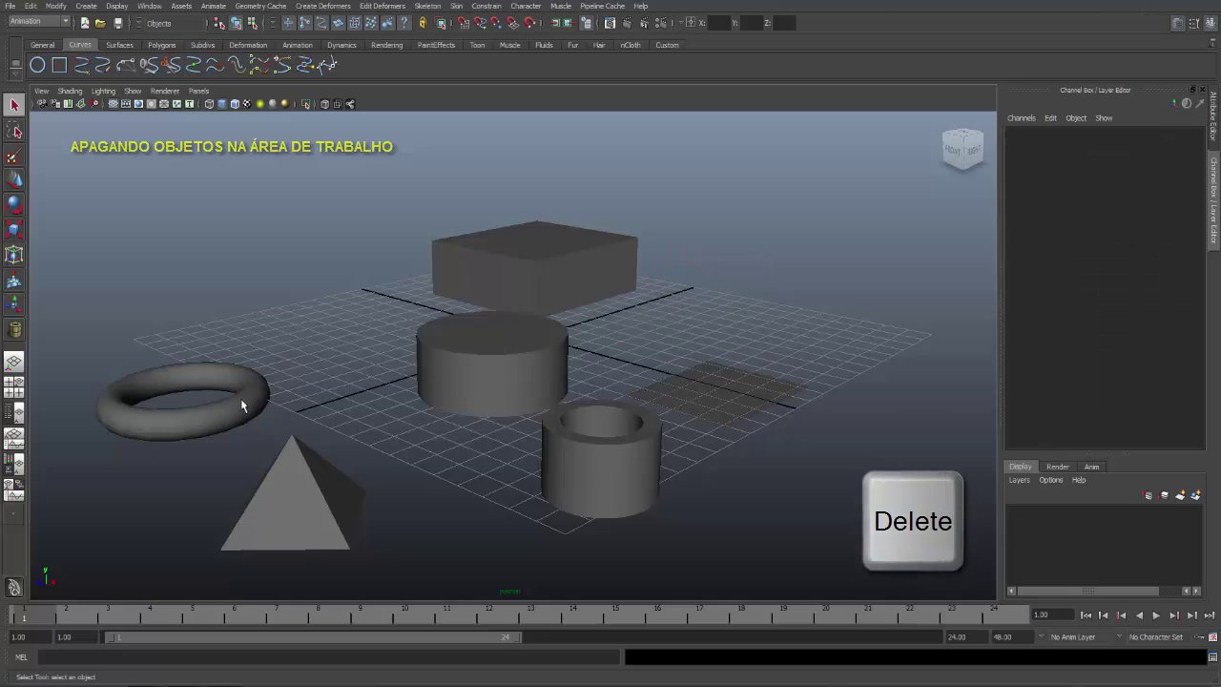
left_click(240, 398)
key("Delete")
left_click(340, 469)
key("Delete")
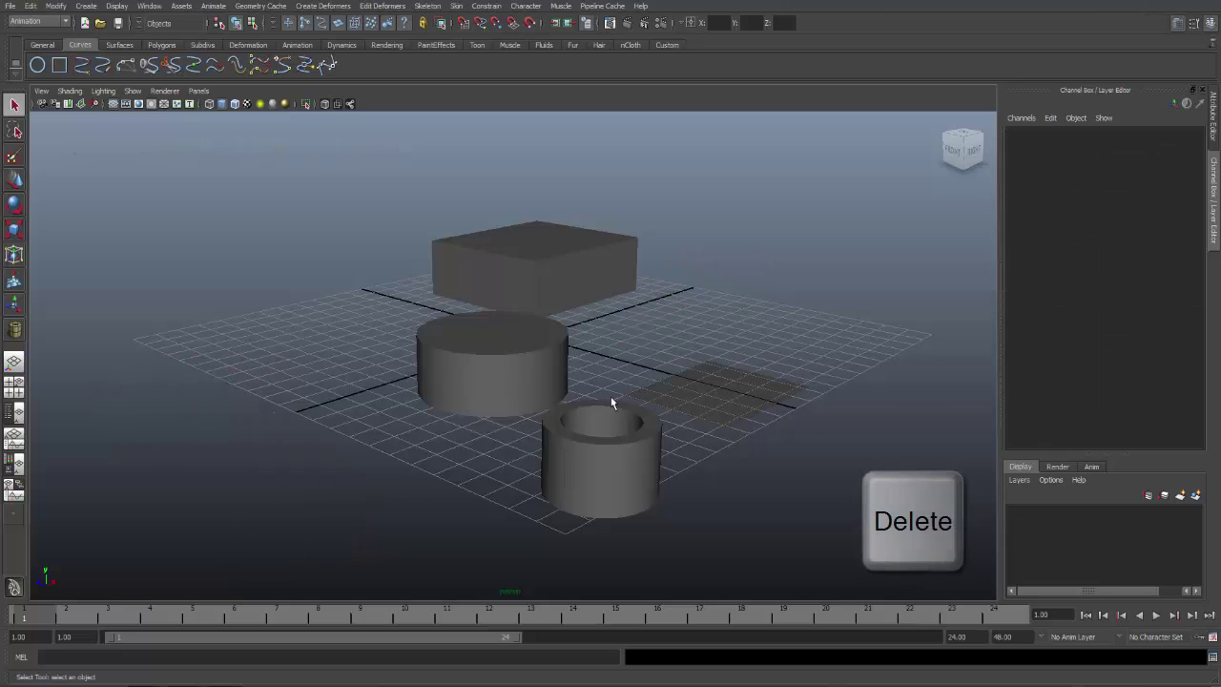
left_click(725, 392)
key("Delete")
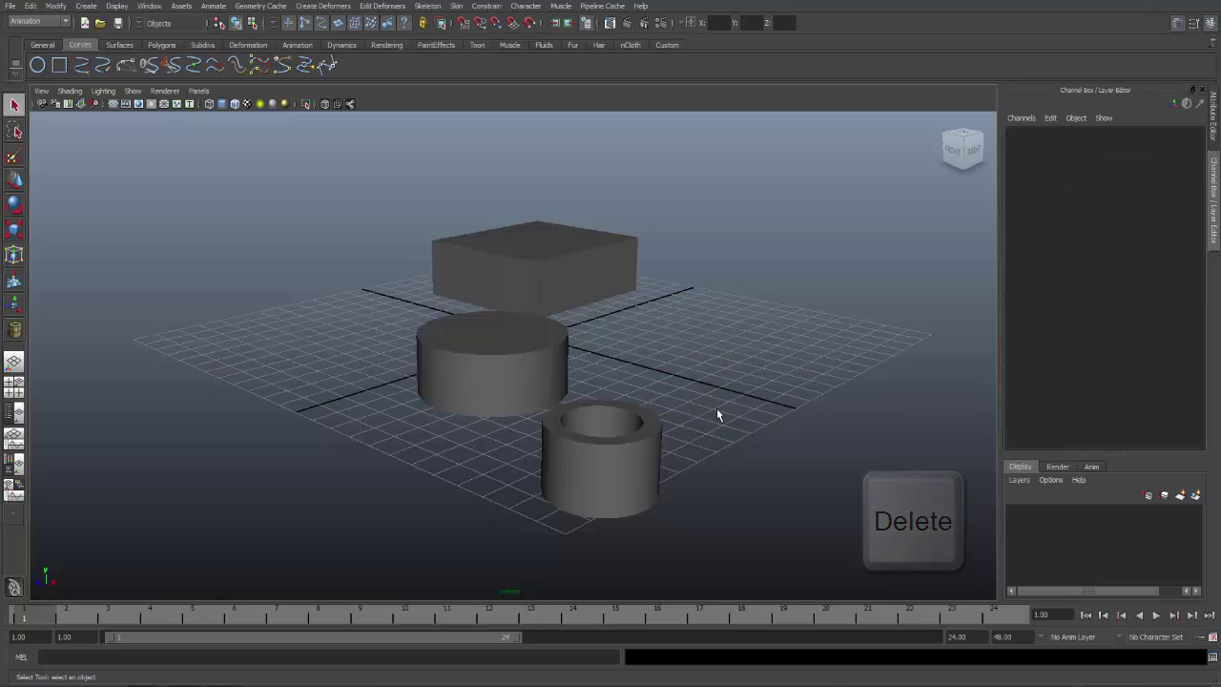
left_click(15, 131)
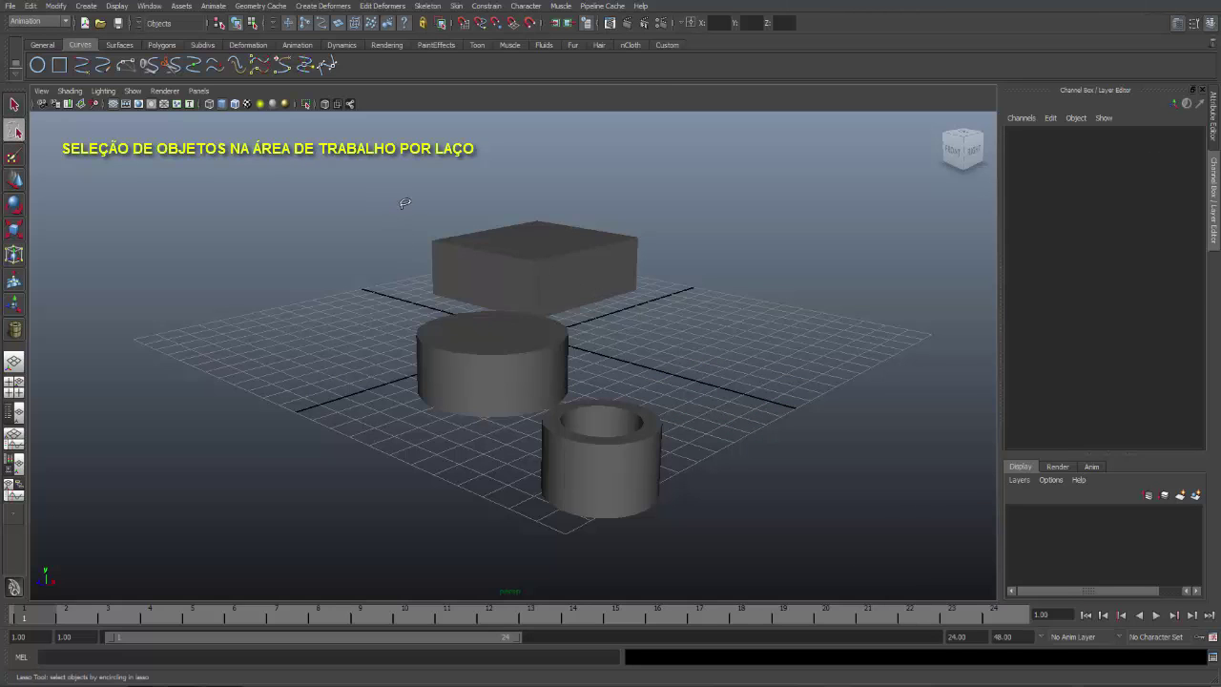
Lasso the box, switch the selection to the pipe, then lasso the cylinder
mouse_move(421, 212)
left_mouse_down()
mouse_move(495, 295)
mouse_move(594, 239)
mouse_move(548, 191)
left_mouse_up()
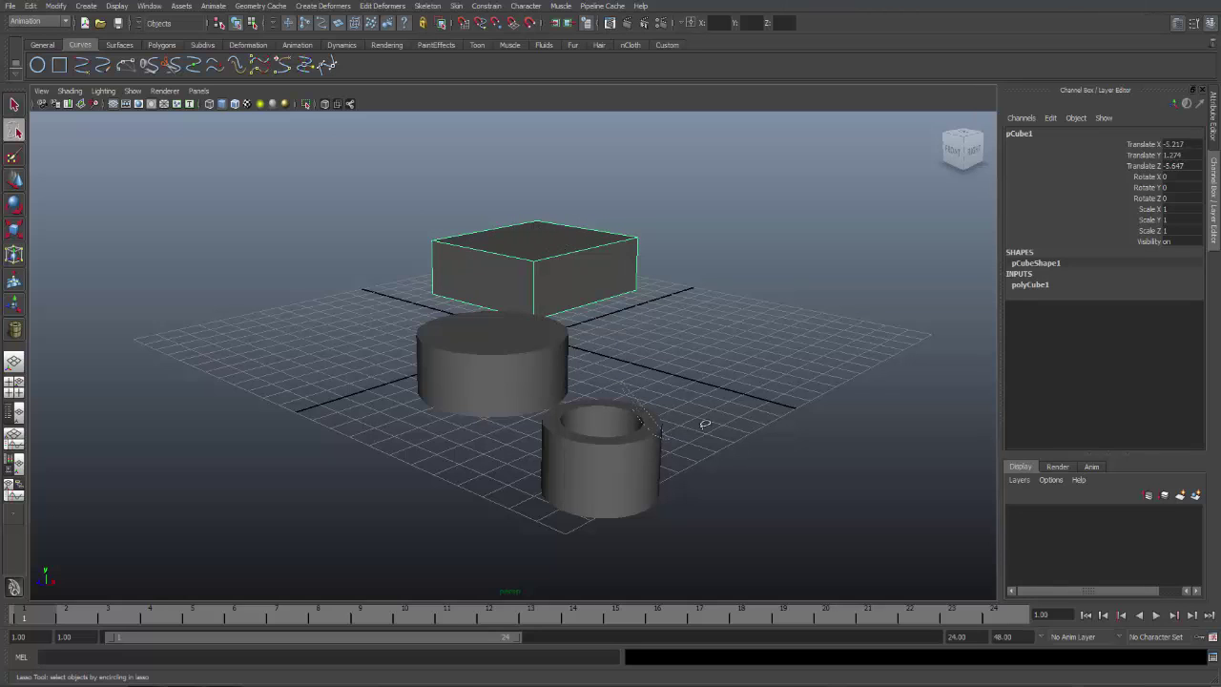
key("Right")
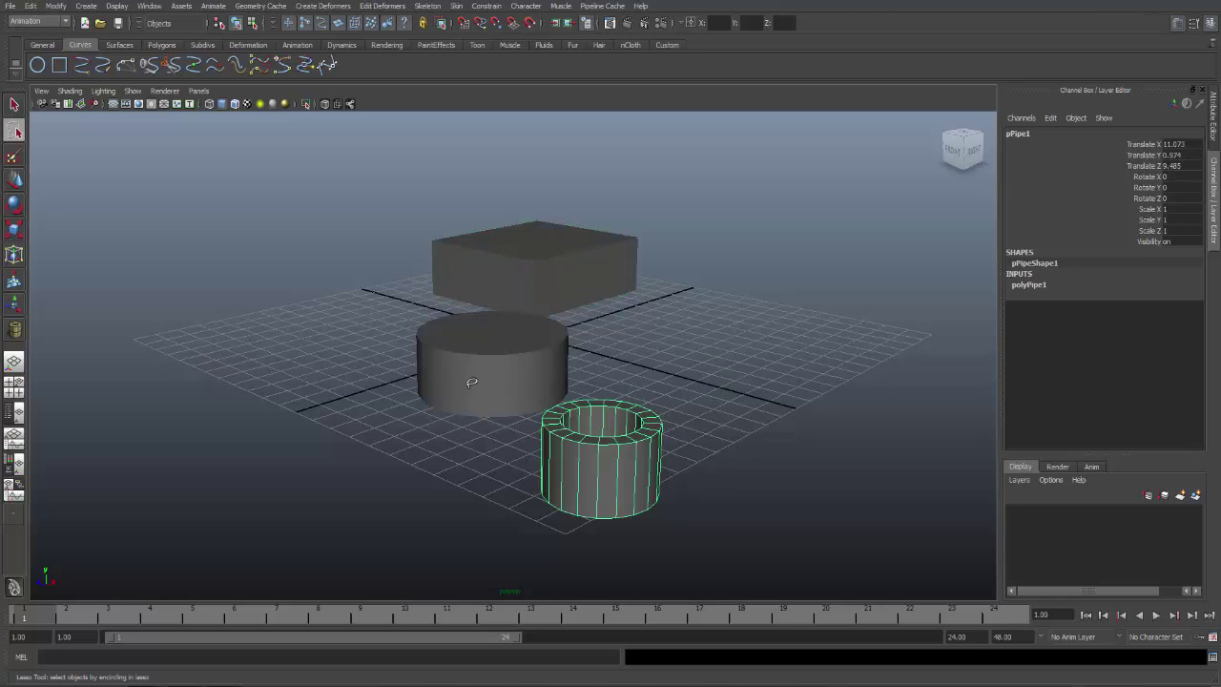
mouse_move(379, 344)
left_mouse_down()
mouse_move(401, 331)
mouse_move(478, 356)
left_mouse_up()
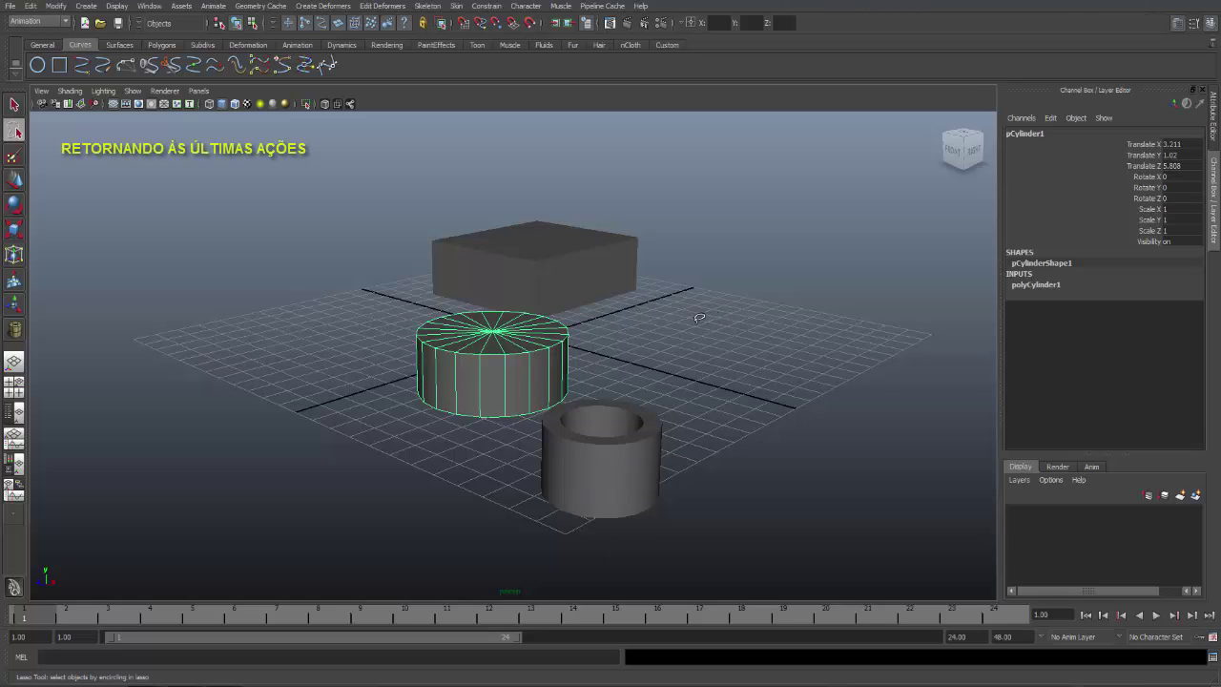
Undo five times to restore all deleted primitives, then deselect everything with the Select Tool
key("ctrl+z")
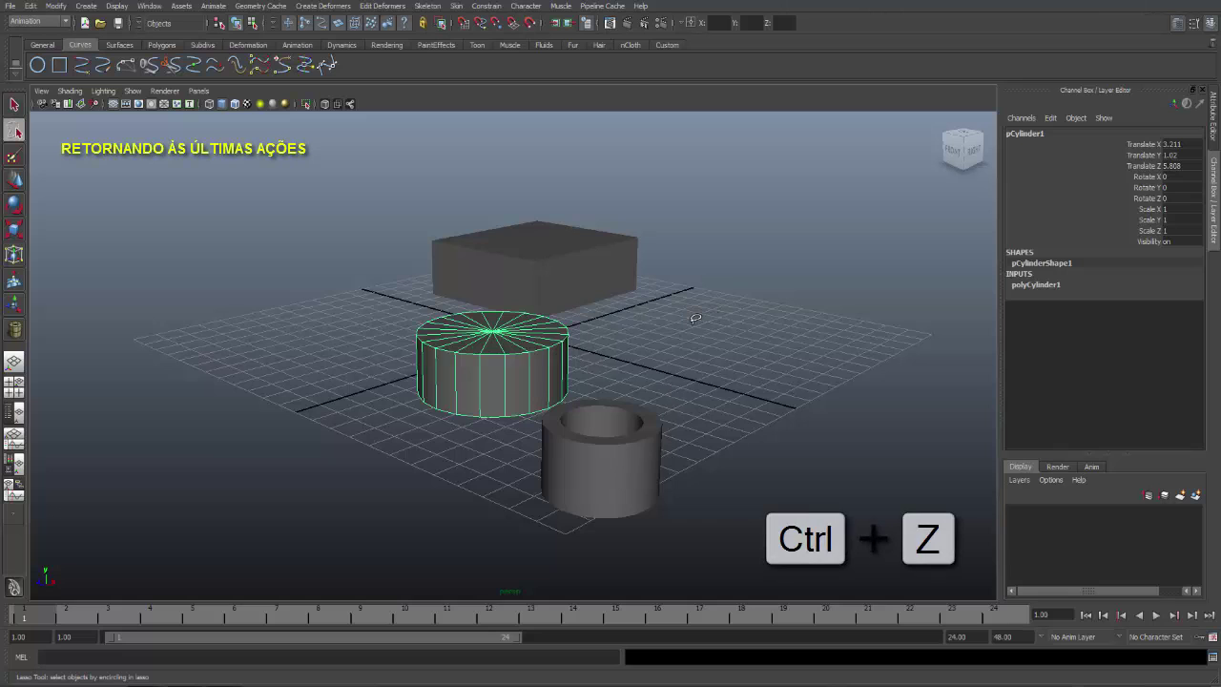
key("ctrl+z")
key("ctrl+z")
key("ctrl+z")
key("ctrl+z")
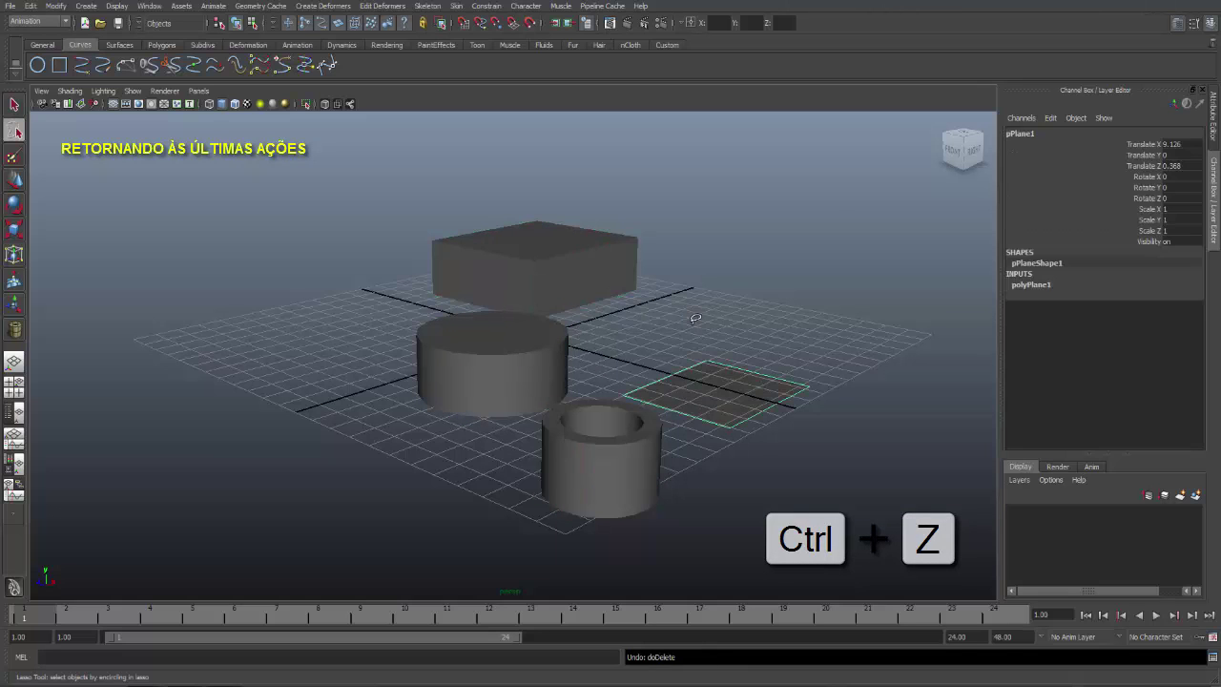
key("ctrl+z")
key("ctrl+z")
key("ctrl+z")
key("ctrl+z")
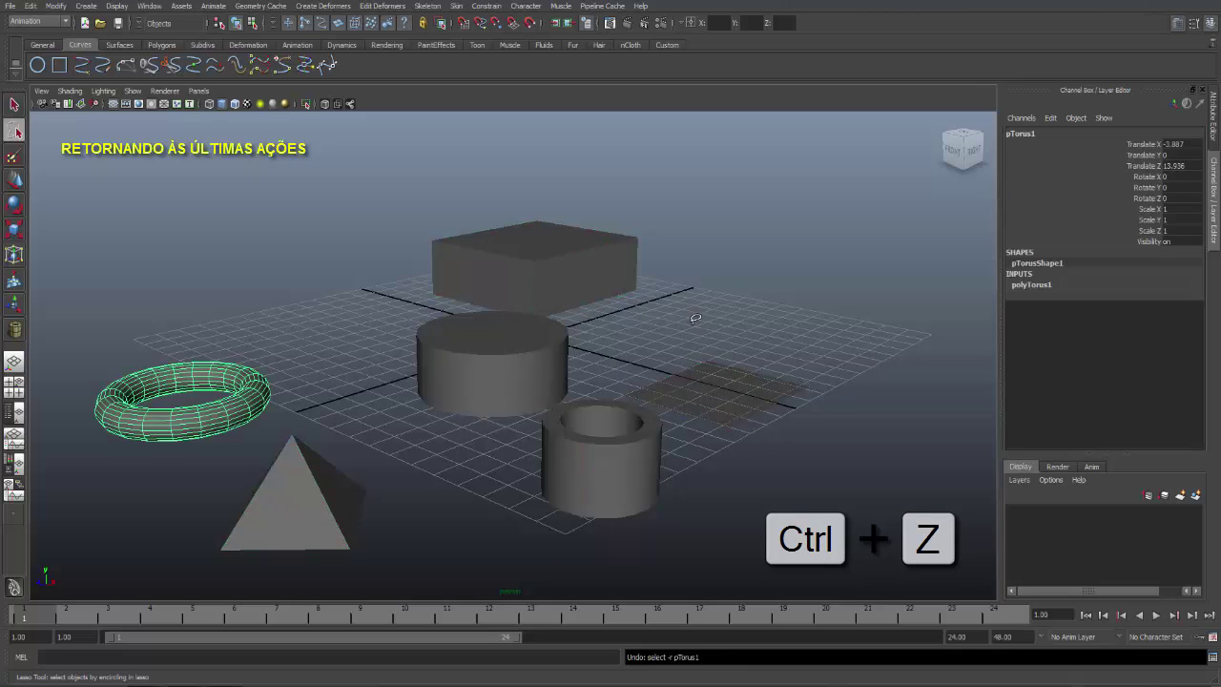
key("ctrl+z")
key("ctrl+z")
key("ctrl+z")
key("ctrl+z")
key("ctrl+z")
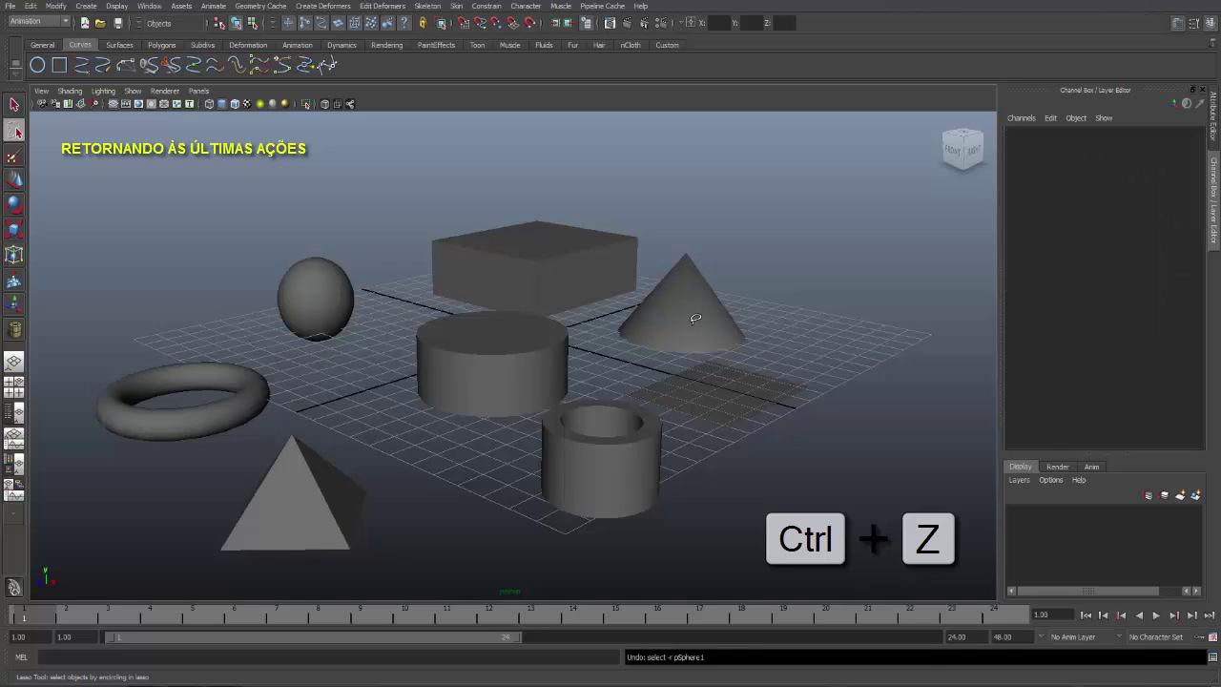
key("ctrl+z")
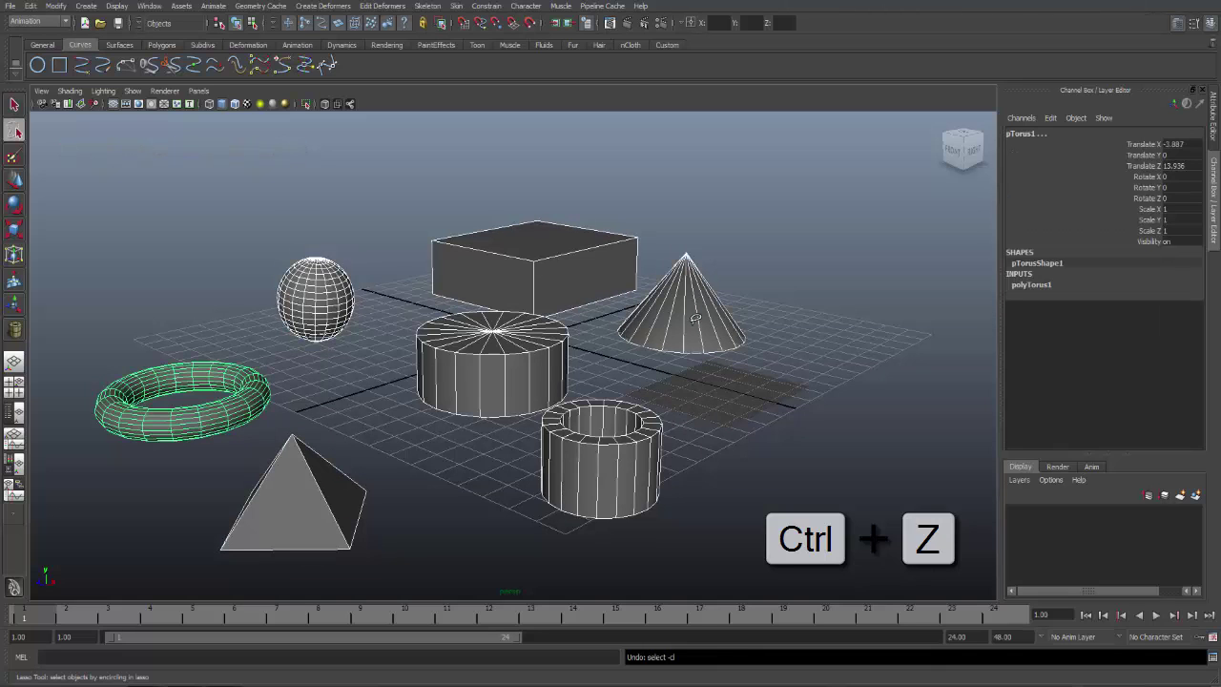
left_click(14, 103)
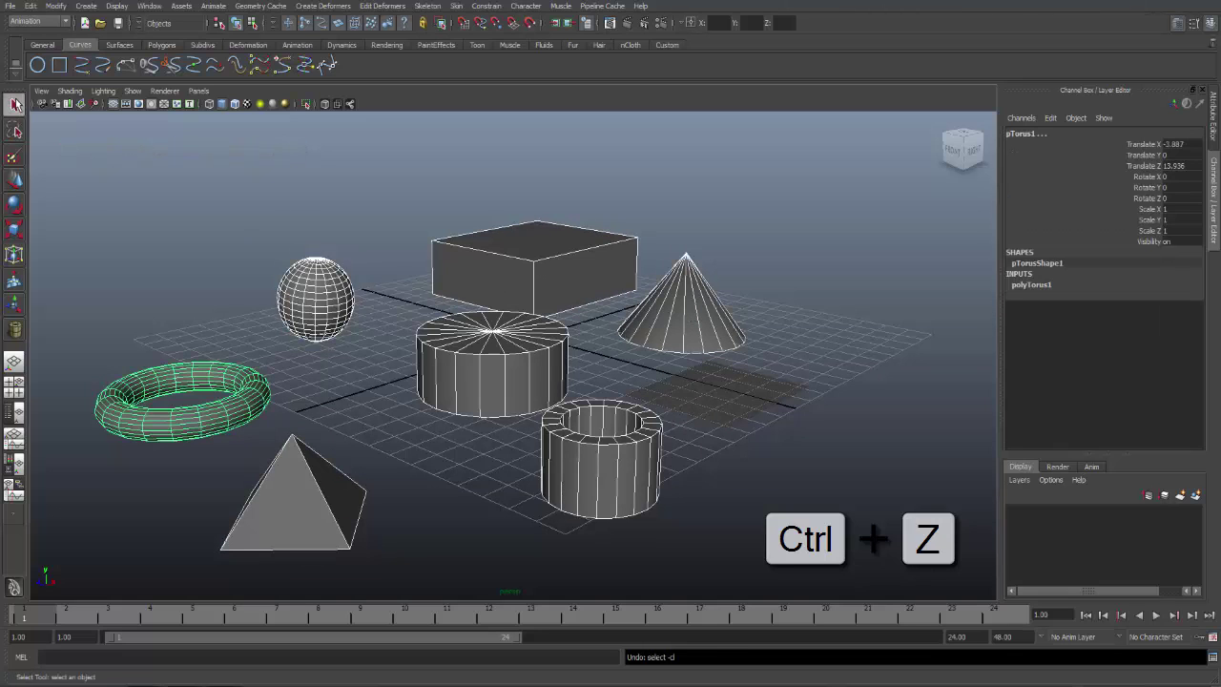
left_click(315, 175)
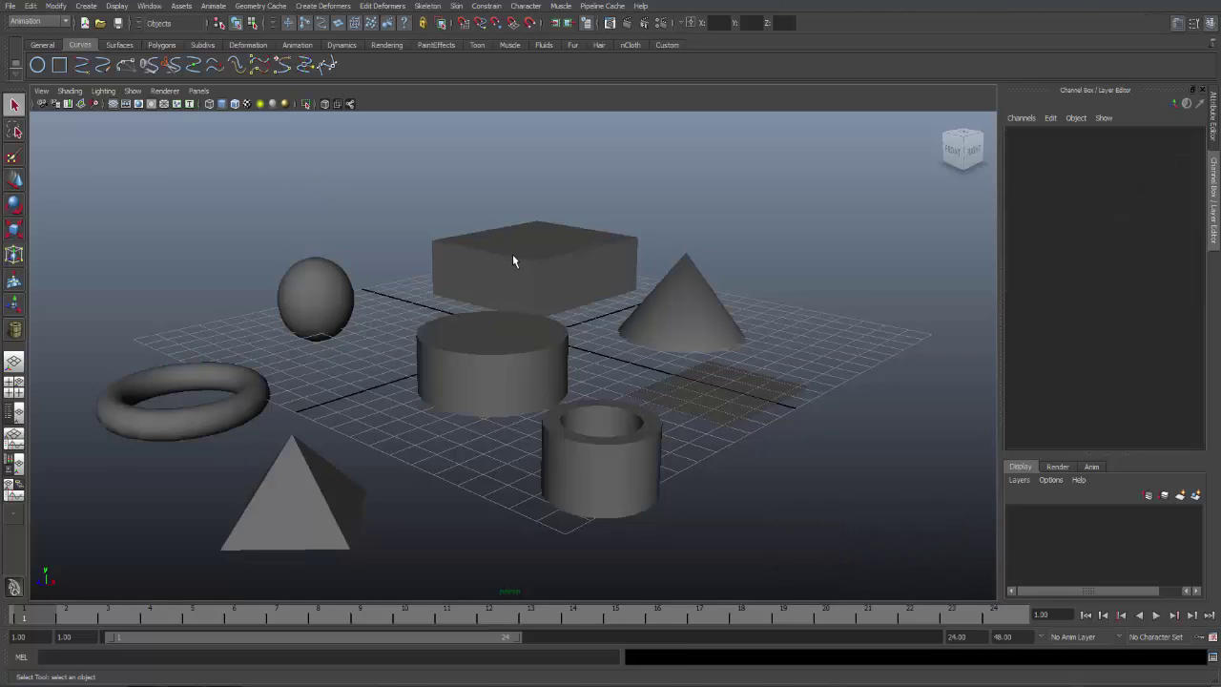
Select the sphere, view its Edge/Vertex/Face/Object Mode marking menu, and dismiss it unchanged
left_click(319, 302)
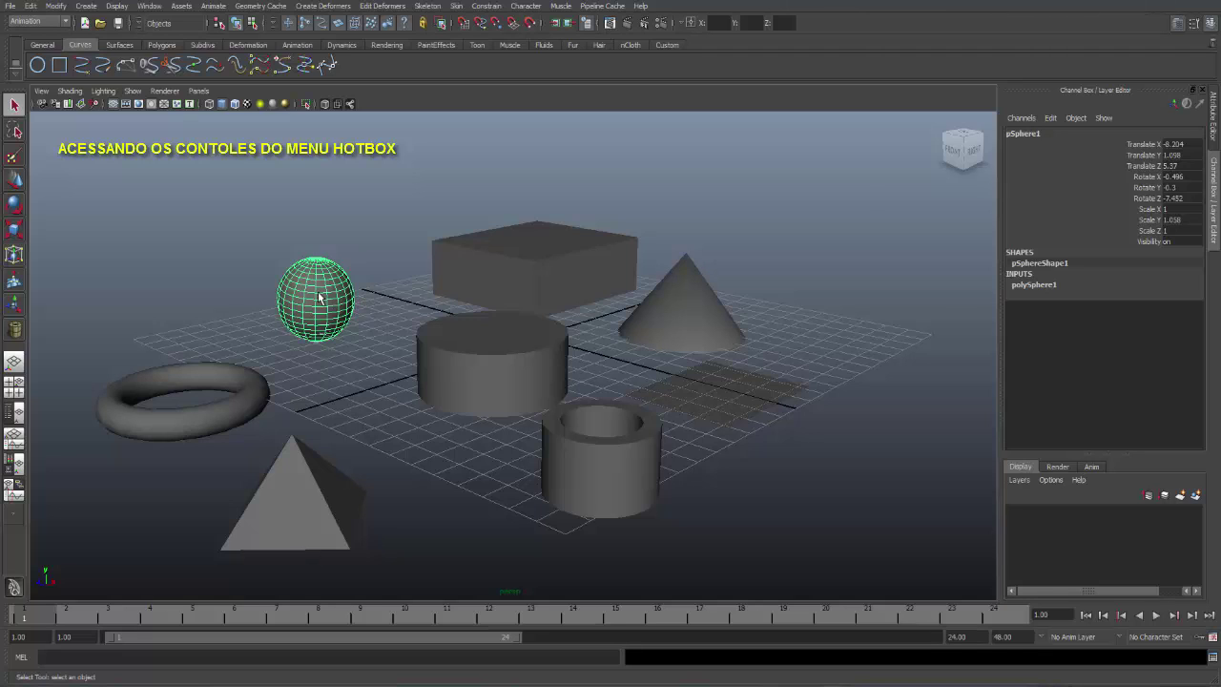
right_click(319, 299)
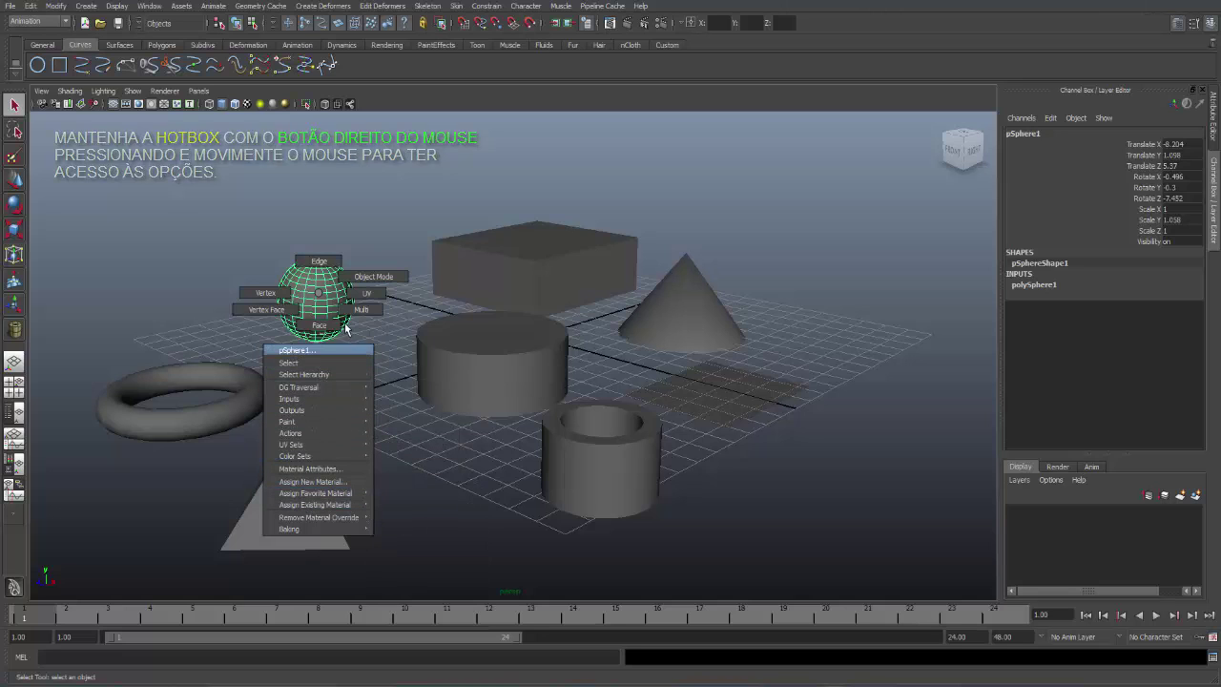
left_click(317, 292)
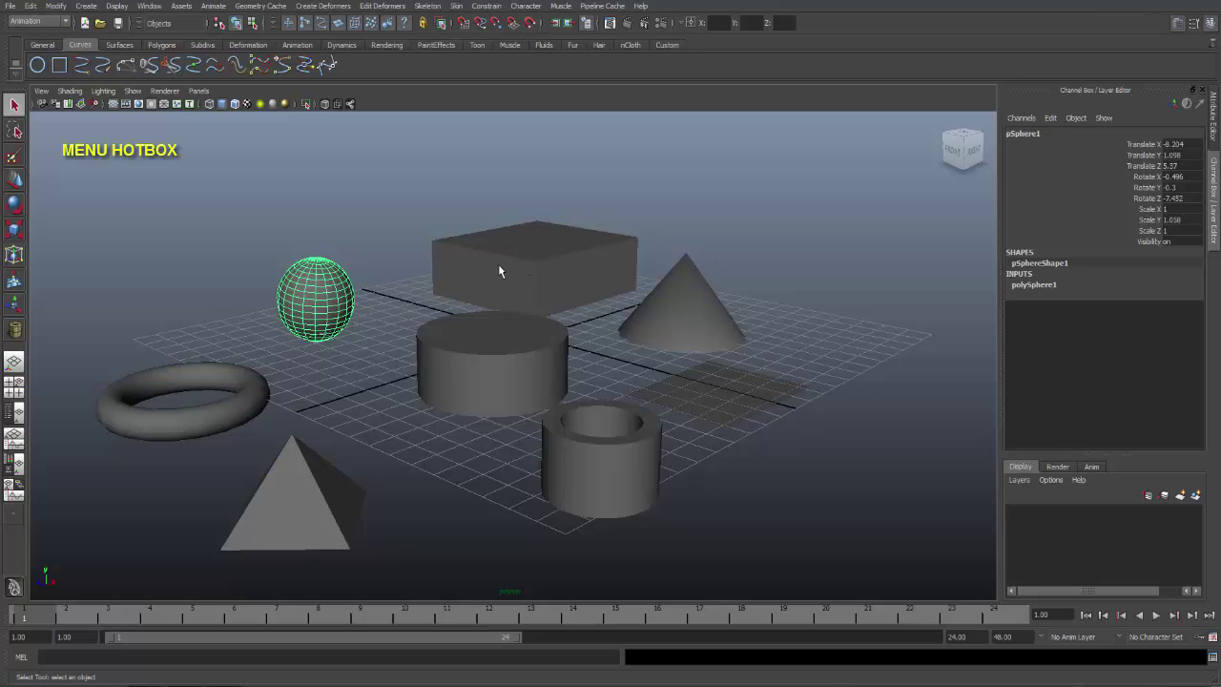
Bring up the hotbox with Space, browse one menu, and open Hotbox Controls
key("space")
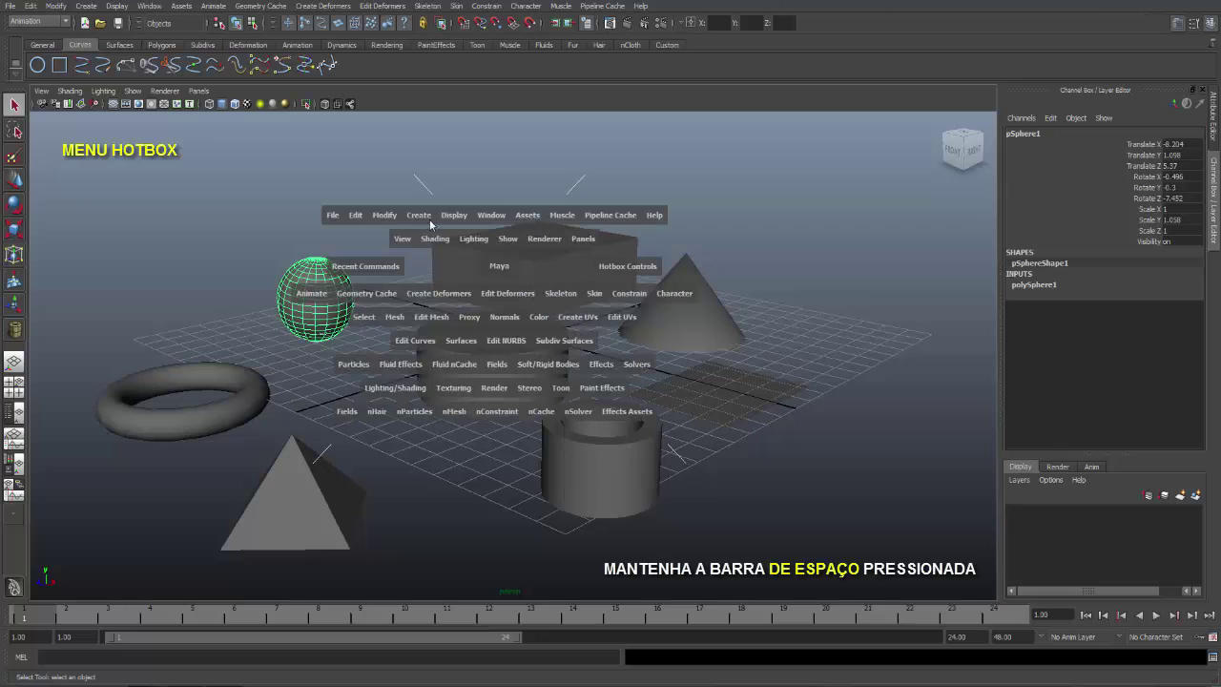
left_click(463, 214)
left_click(630, 265)
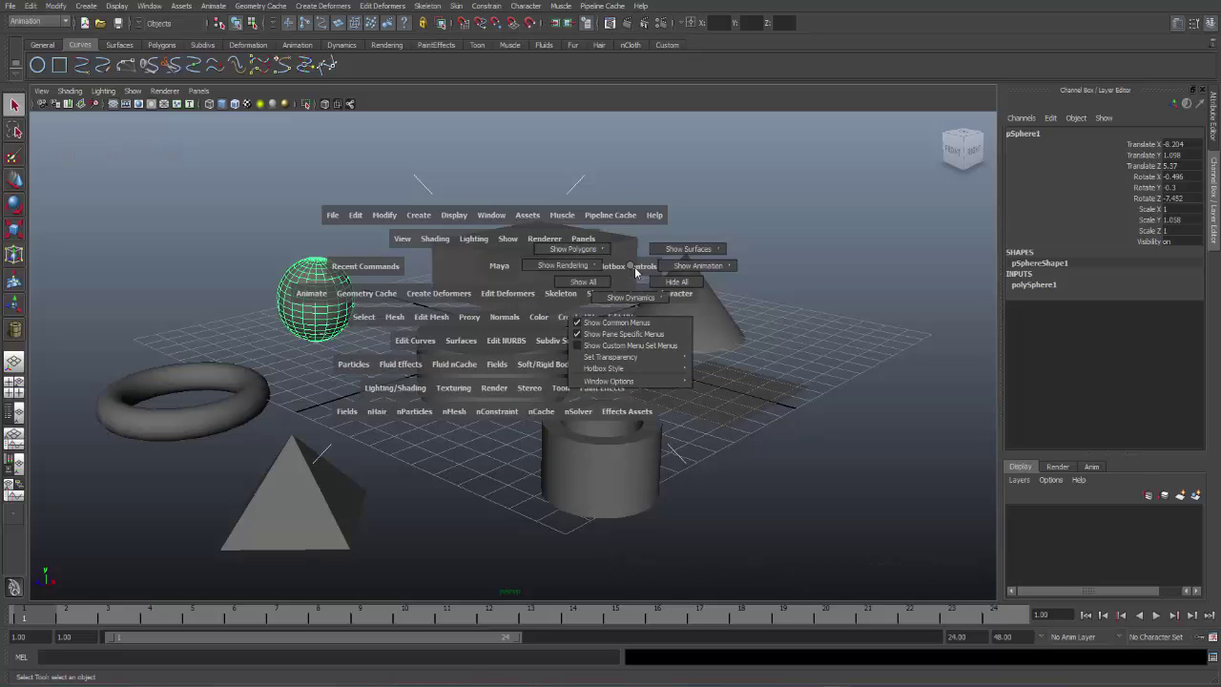
Choose Hide All, then reopen Hotbox Controls and choose Show All
left_click(665, 282)
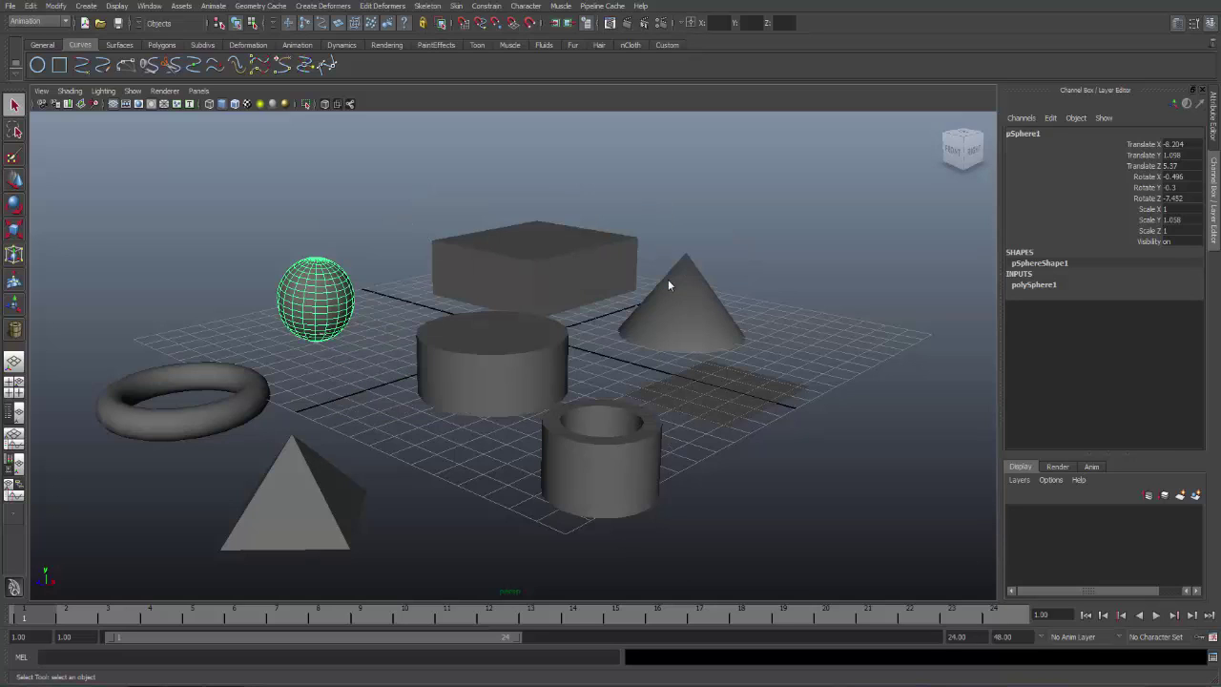
key("space")
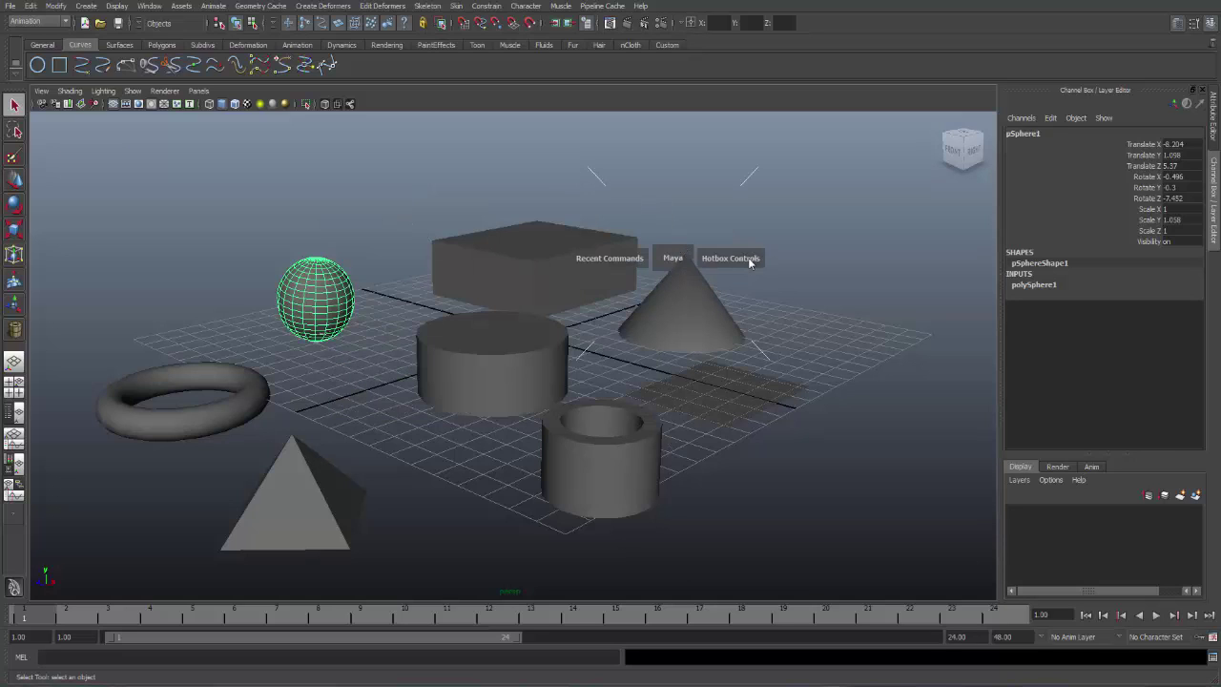
left_click(749, 260)
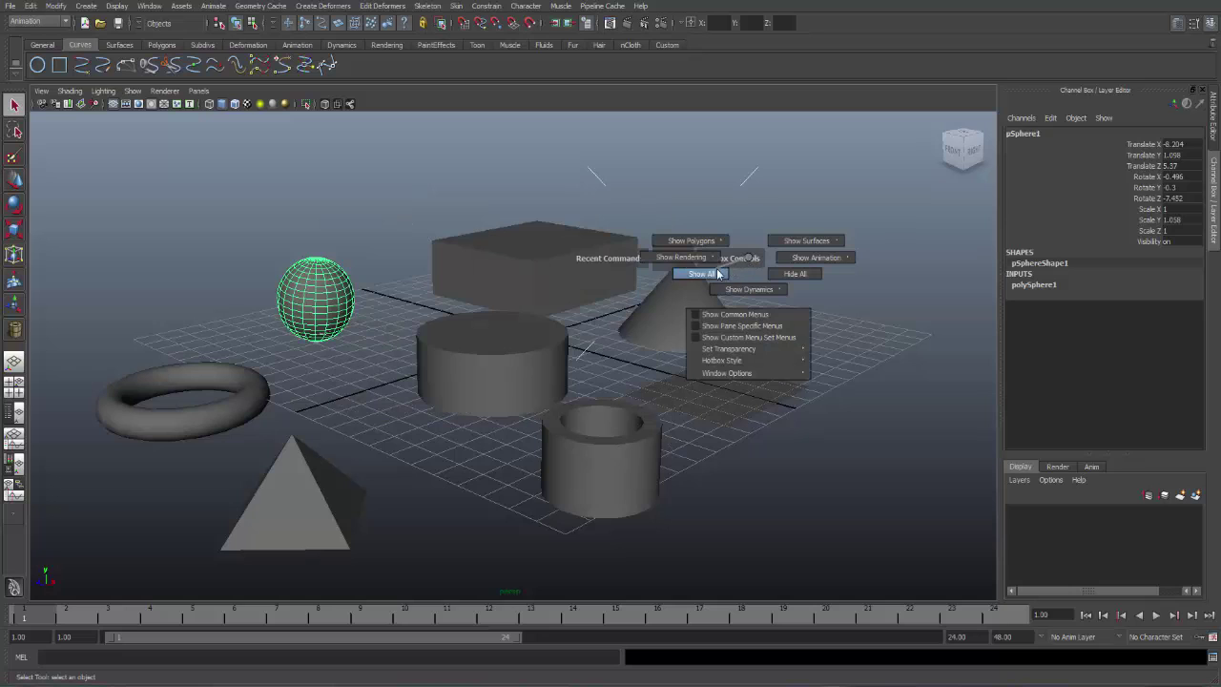
left_click(710, 275)
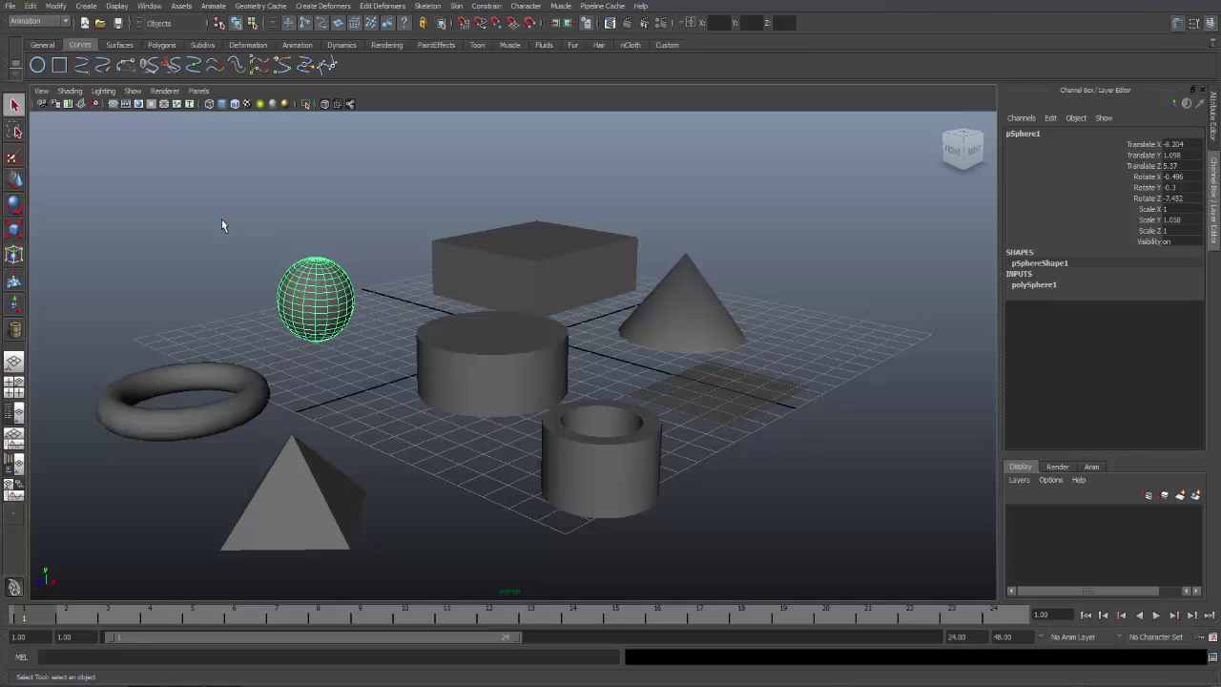
Tap Space several times to confirm the hotbox shows every menu row
key("space")
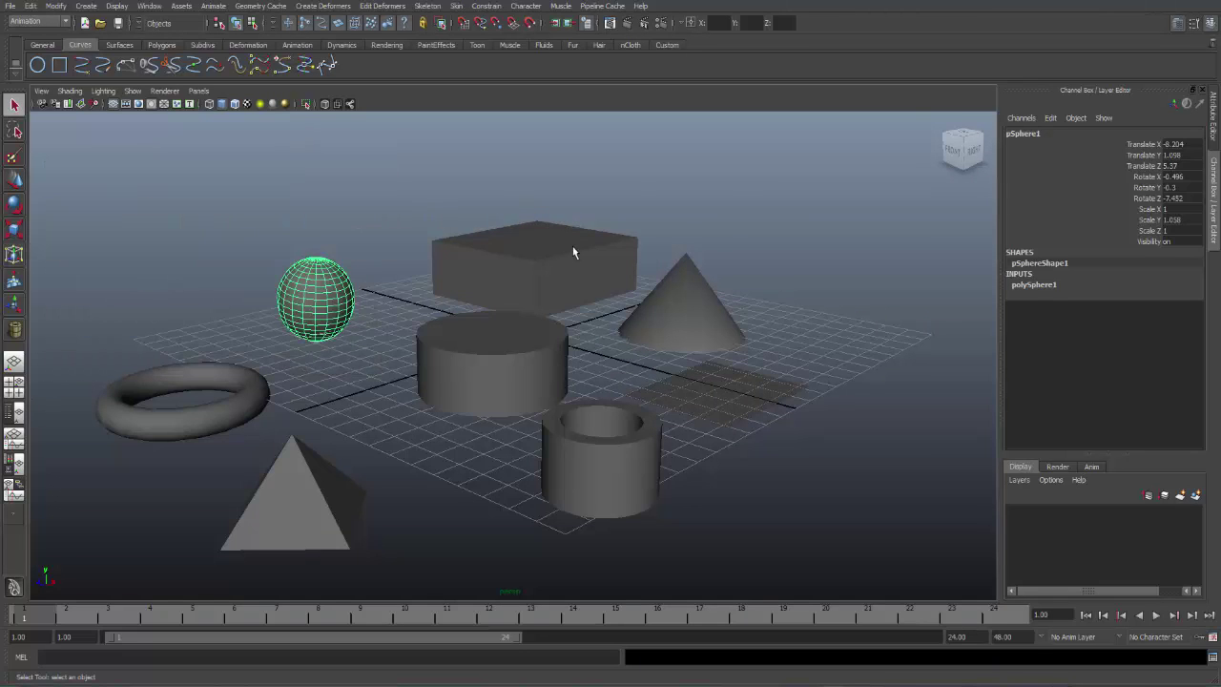
key("space")
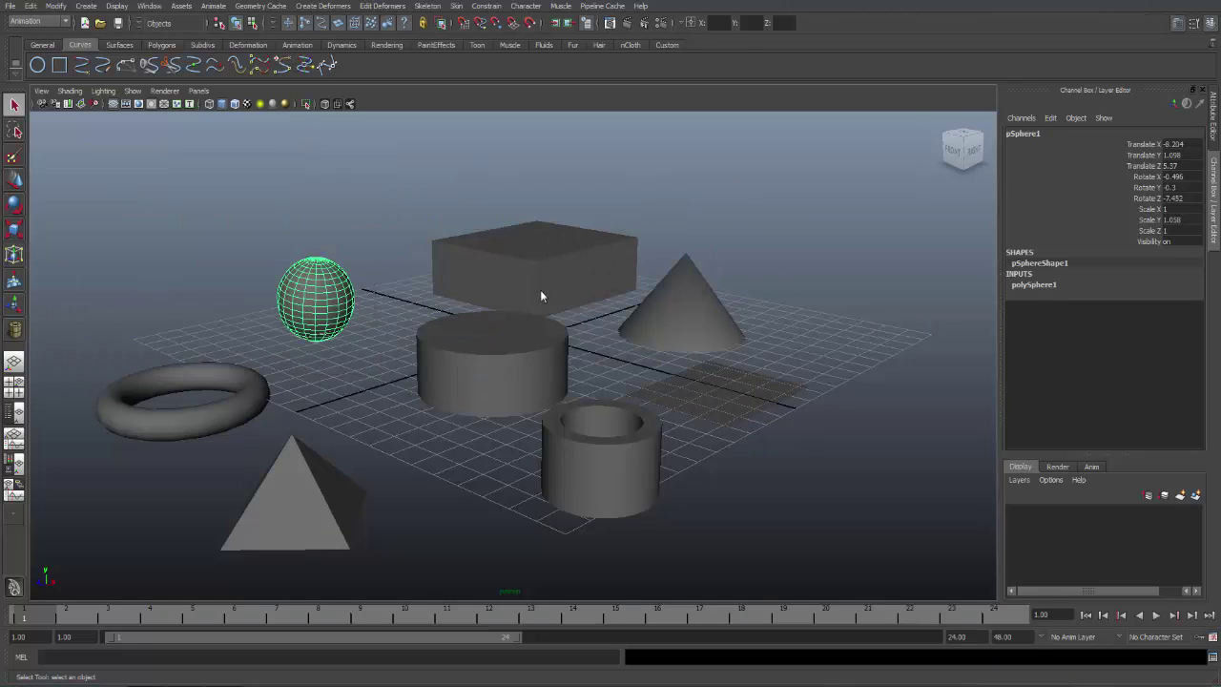
key("space")
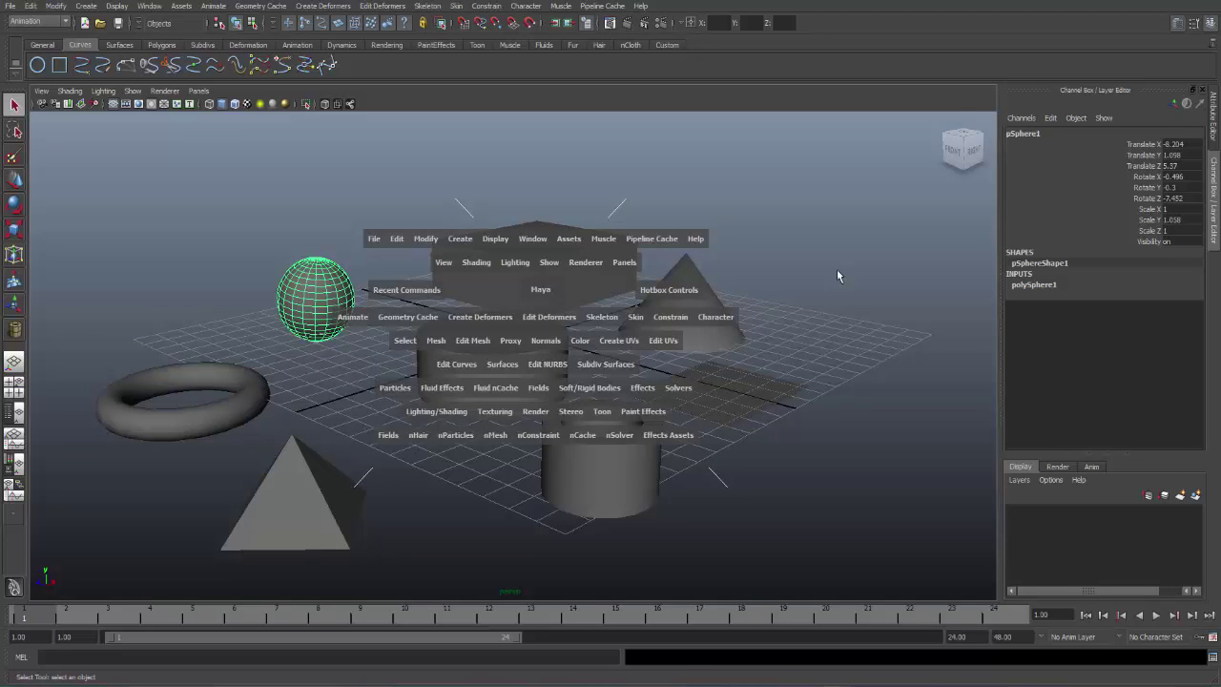
key("space")
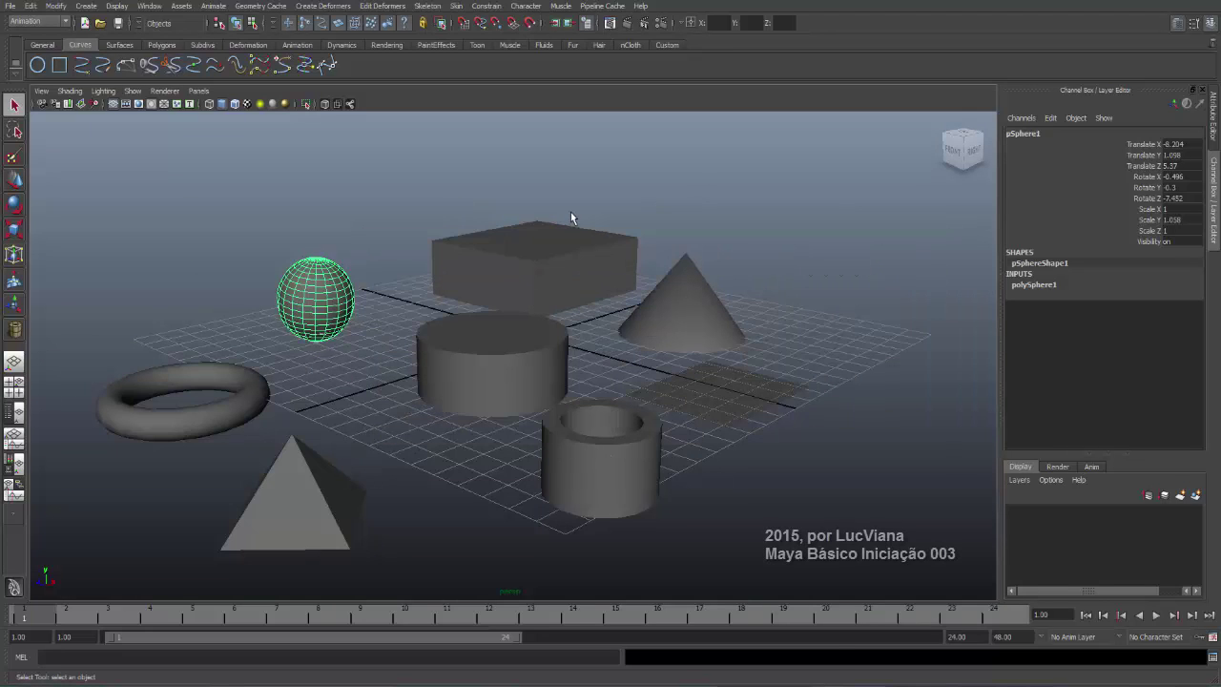